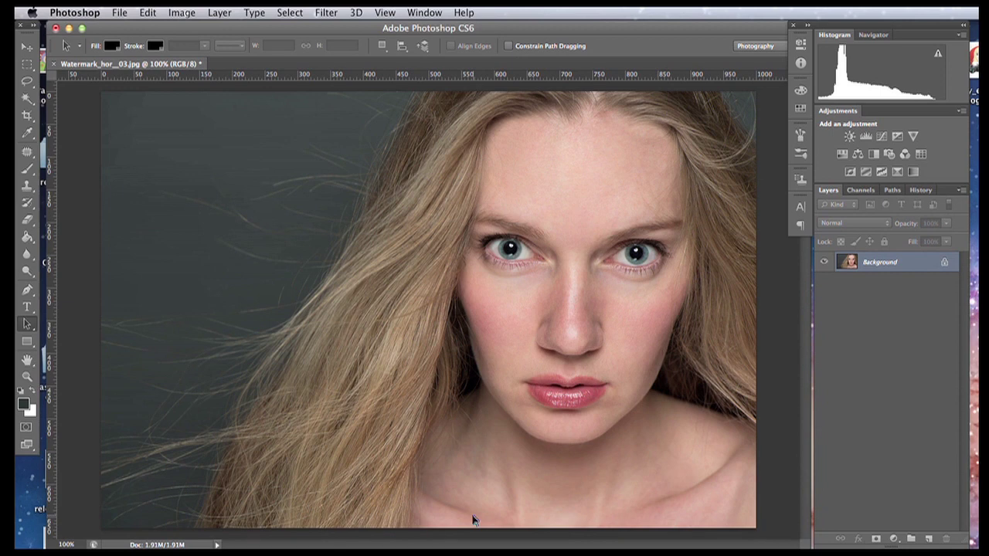
Review the photo's pixel width and resolution in the Image Size settings.
left_click(184, 13)
left_click(213, 129)
double_click(491, 339)
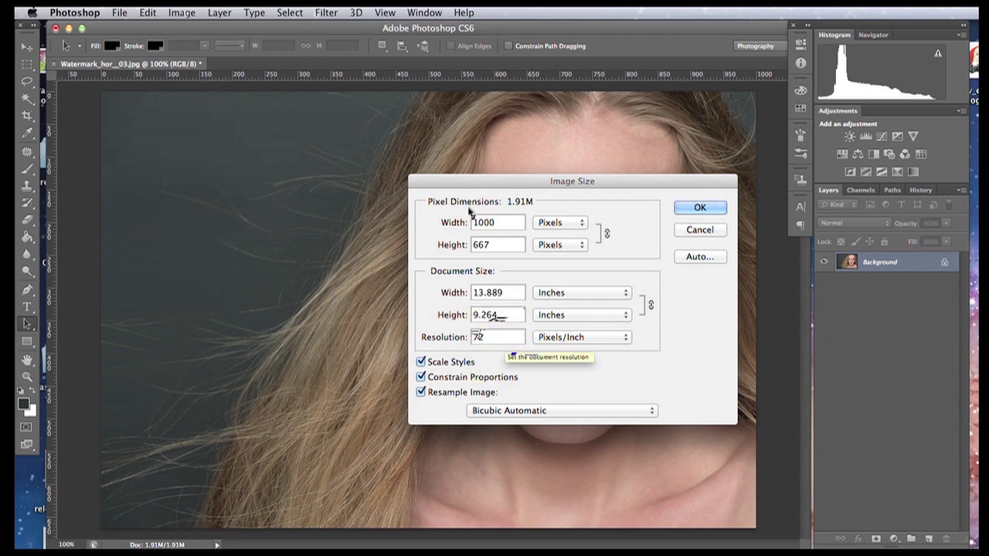
double_click(493, 223)
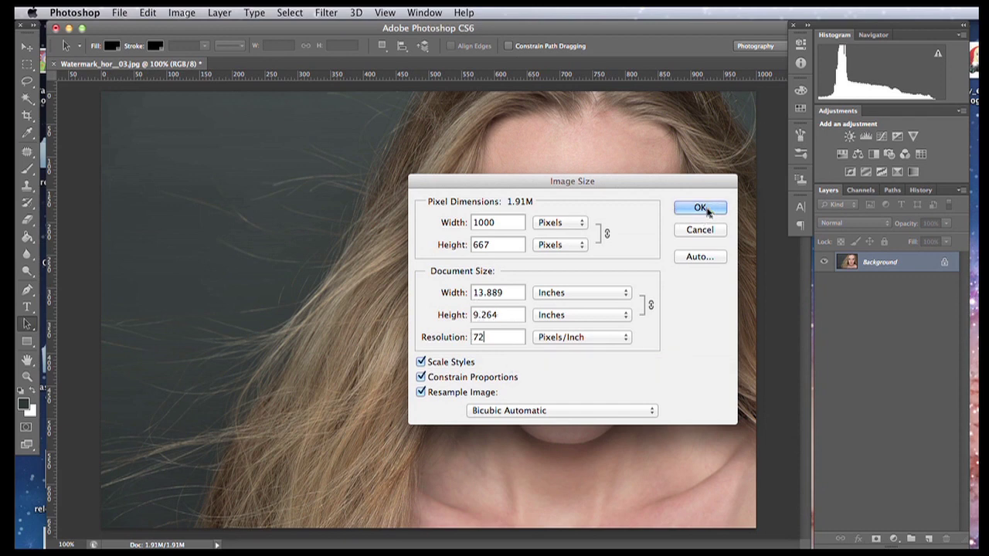
left_click(707, 209)
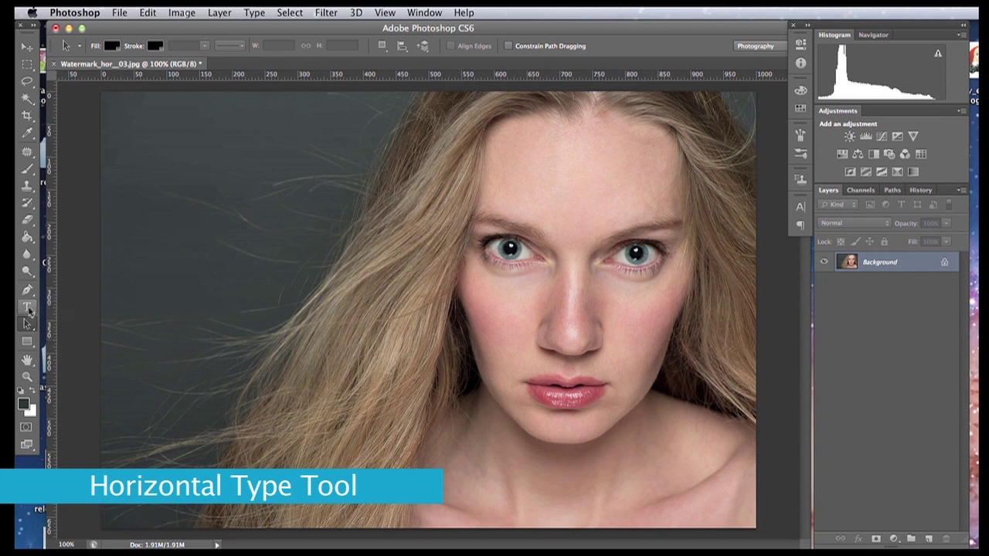
Add the horizontal text "©2013EasyExposure" near the bottom of the photo, below the neck.
left_click(29, 308)
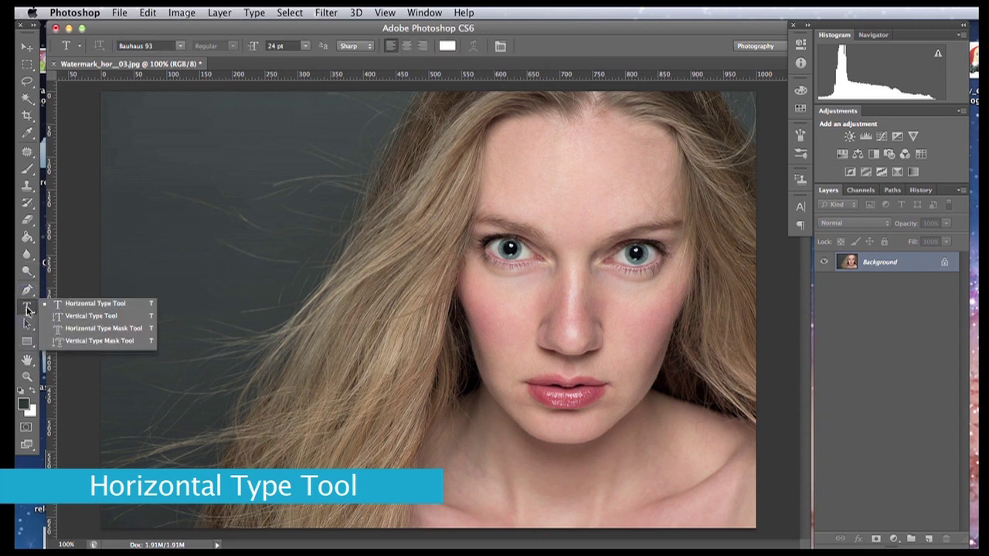
left_click(529, 497)
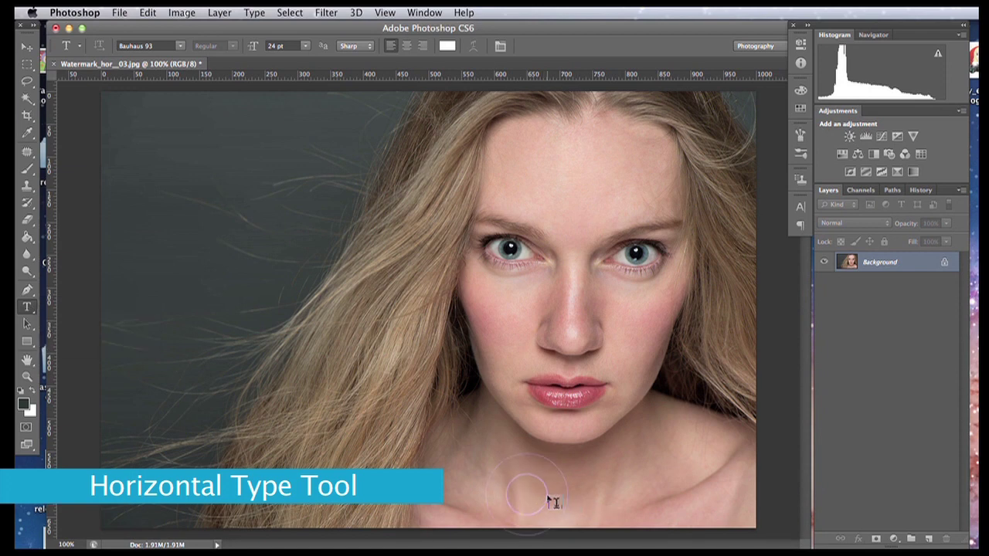
left_click(541, 492)
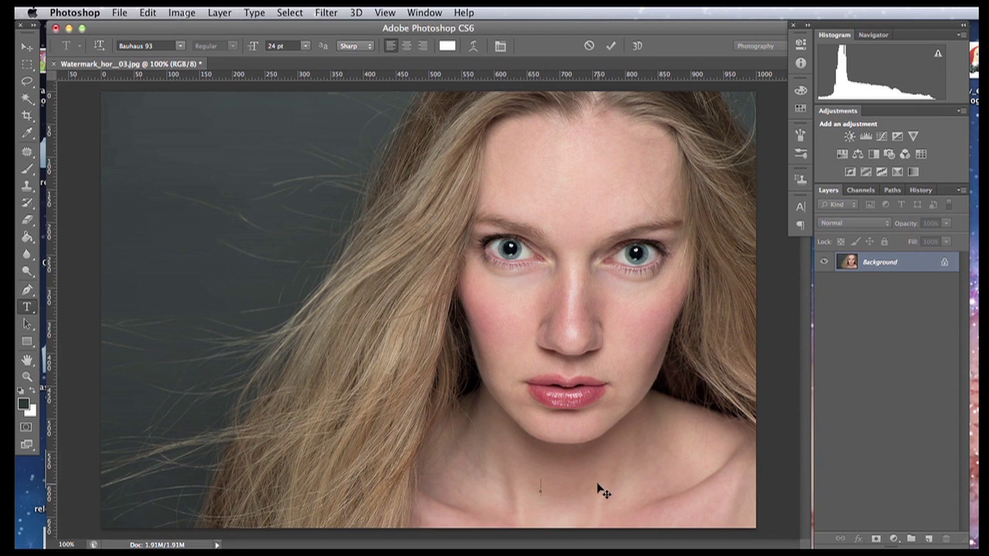
type("©")
type("0")
type("uen")
type("posure")
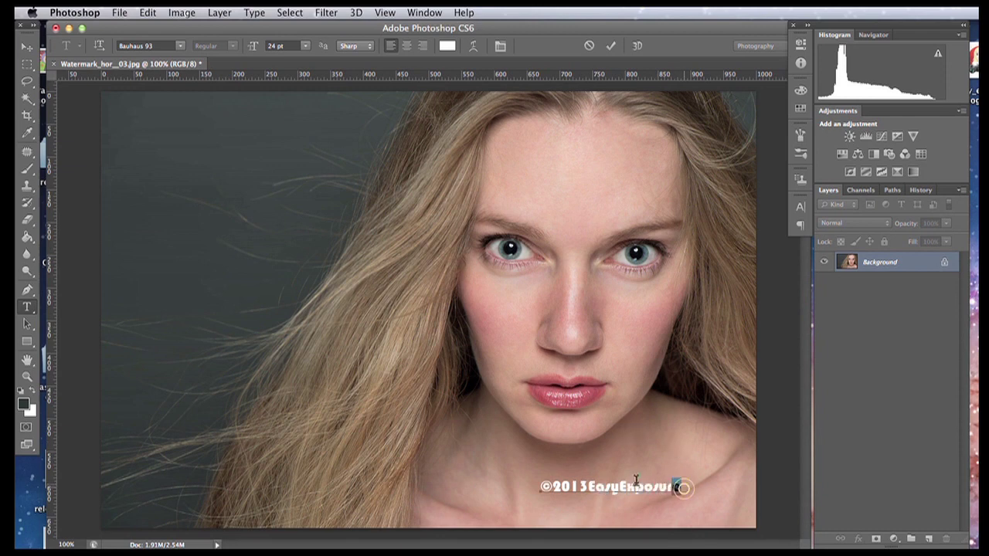
Select the whole watermark text, try Arial and Arial Black on it, and set its font to Arial.
left_click_drag(635, 481, 532, 483)
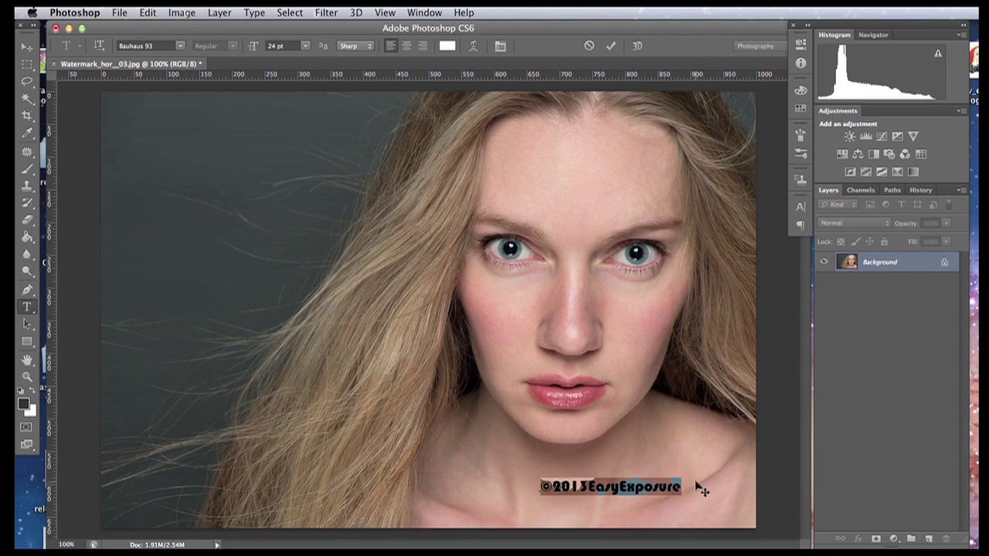
left_click_drag(689, 479, 530, 477)
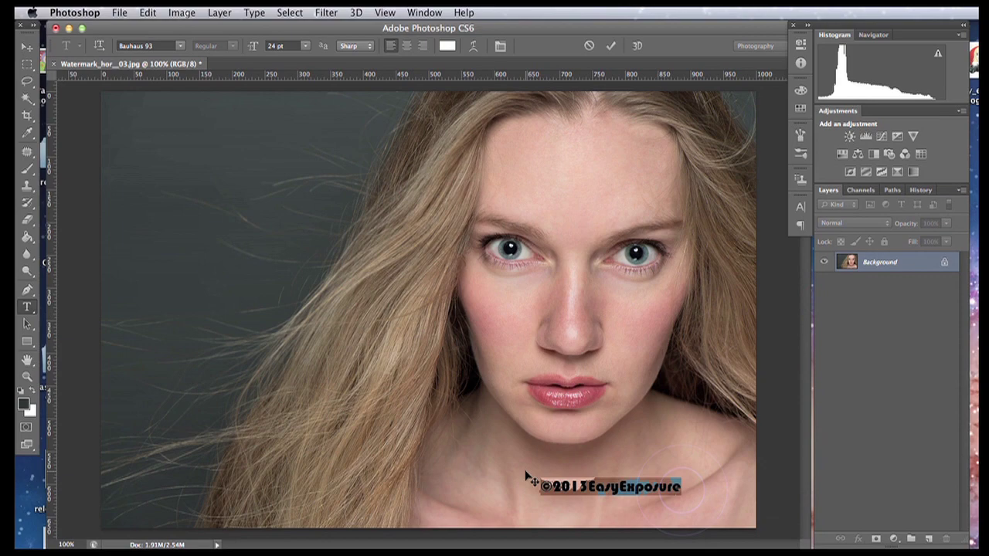
left_click(180, 45)
scroll(182, 58, "up", 3)
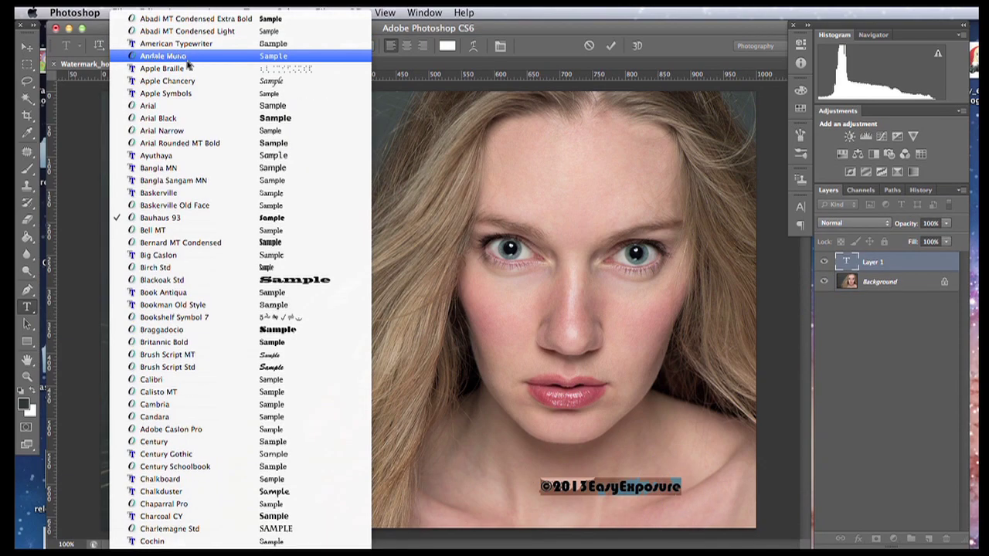
left_click(178, 116)
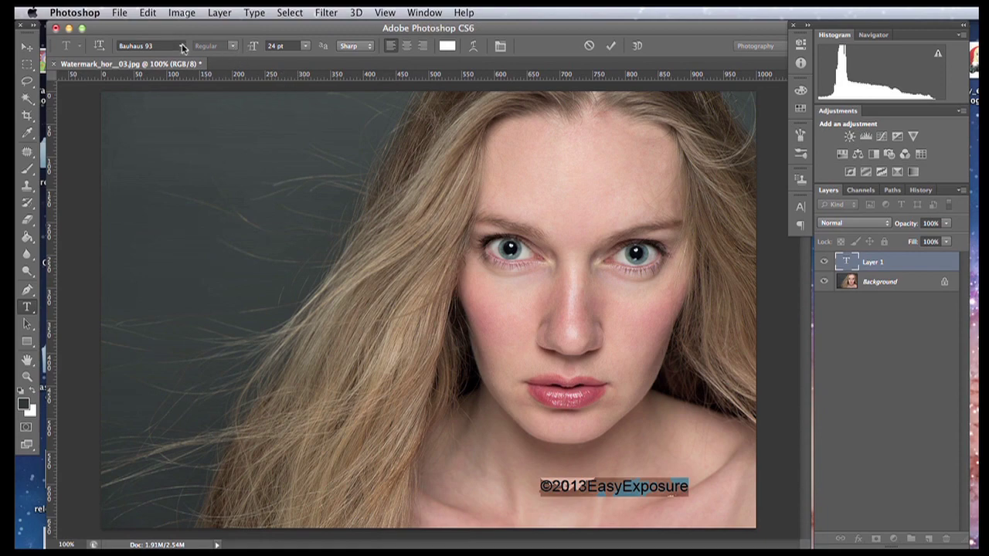
left_click(181, 46)
left_click(183, 54)
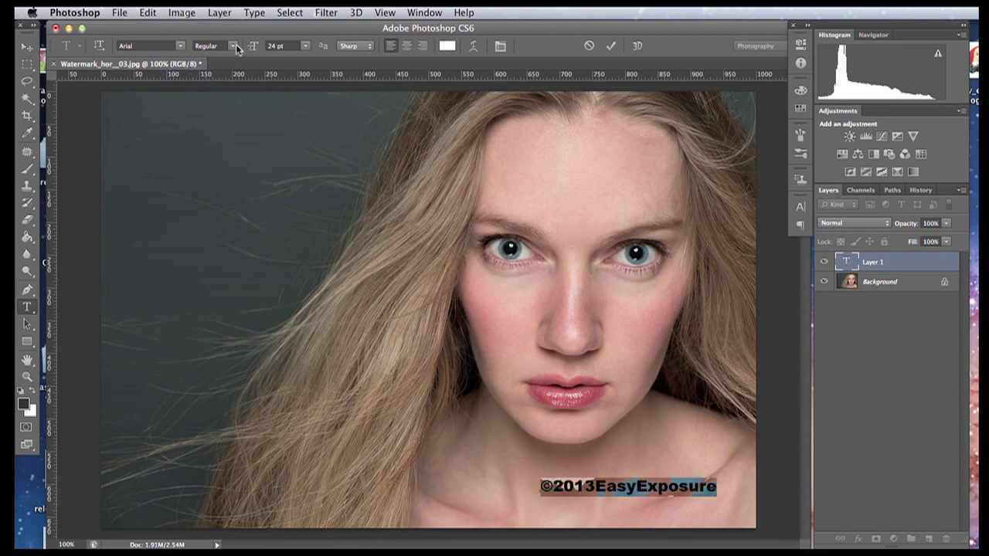
left_click(178, 46)
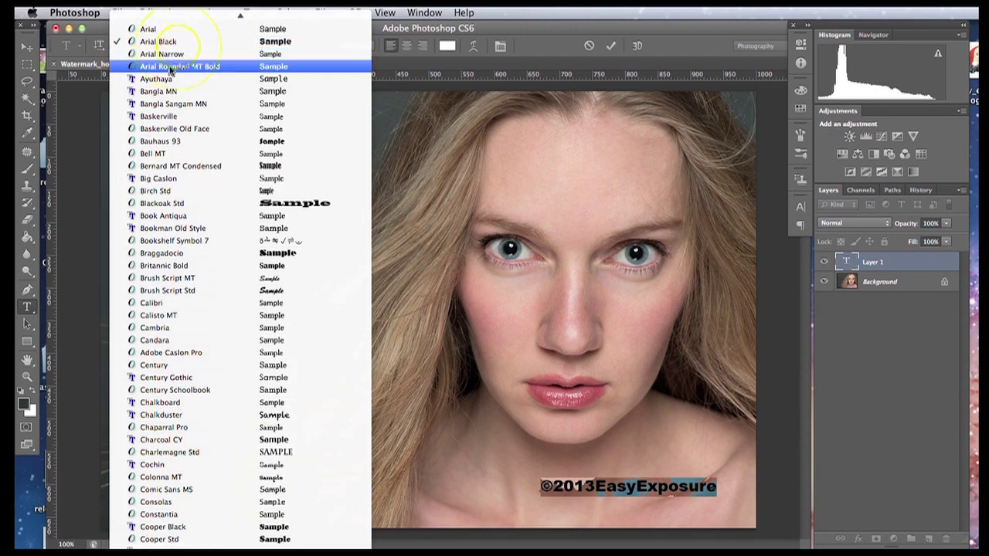
left_click(174, 28)
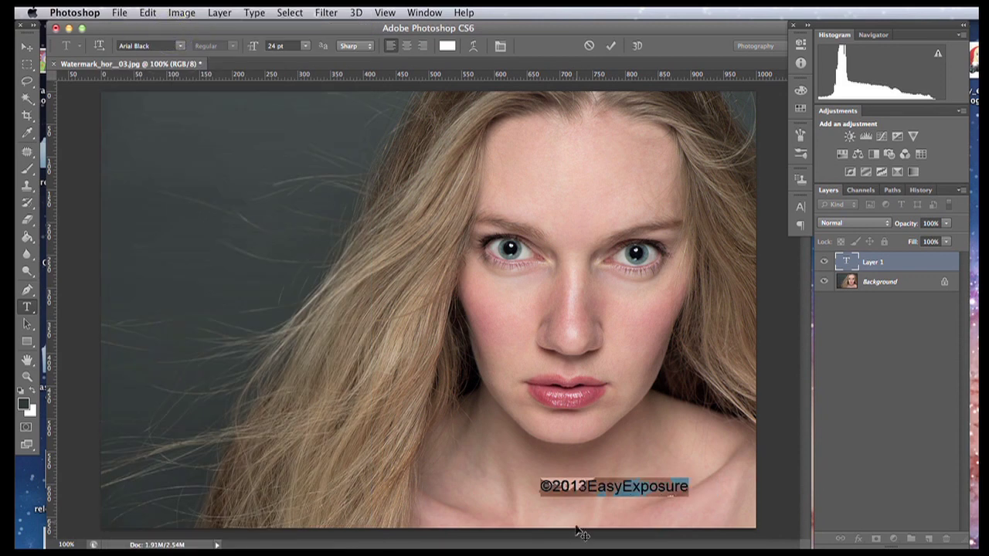
Move the watermark text to the photo's lower-right corner and view the available font sizes.
left_click_drag(610, 511, 670, 539)
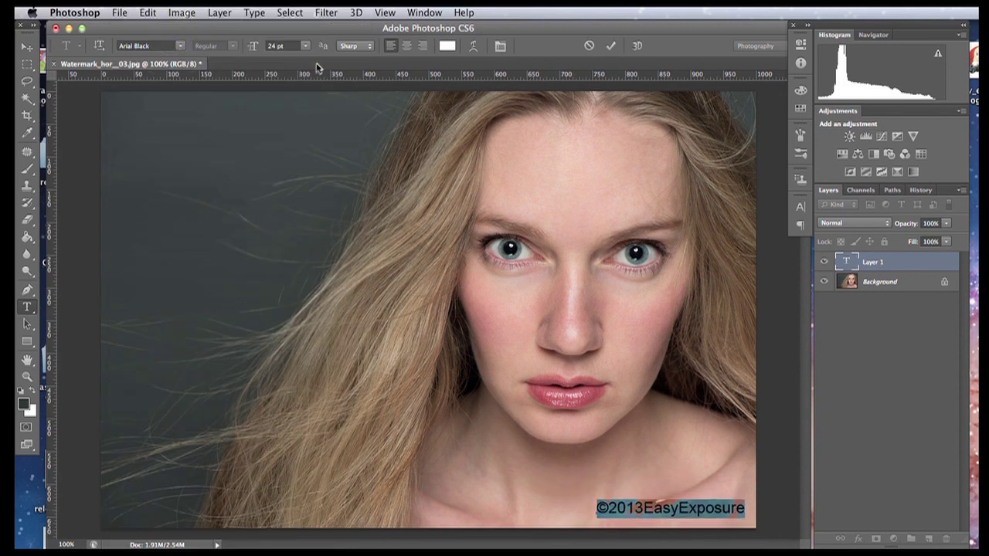
left_click(305, 45)
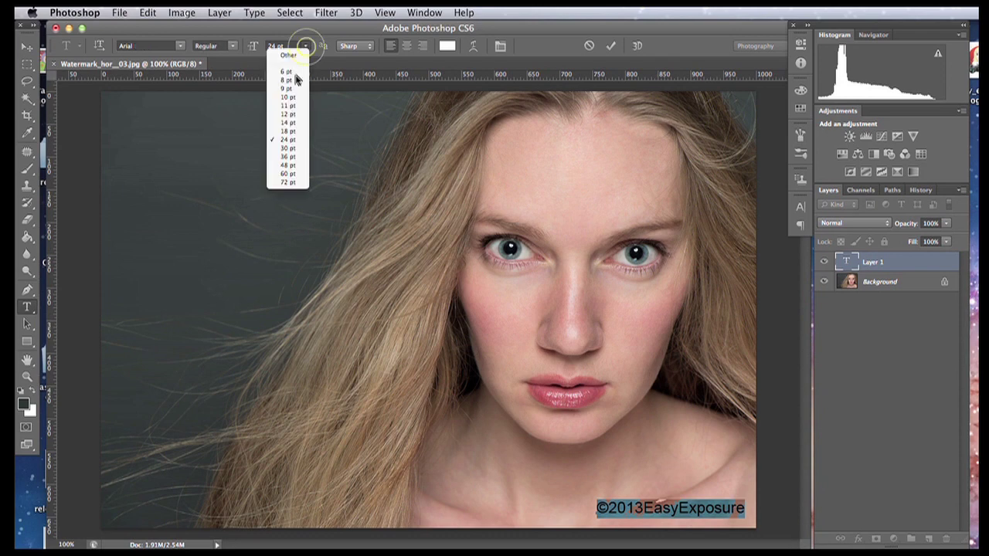
Try a red and then a green text colour on the watermark, accepting the green 19e728.
left_click(445, 45)
left_click(447, 46)
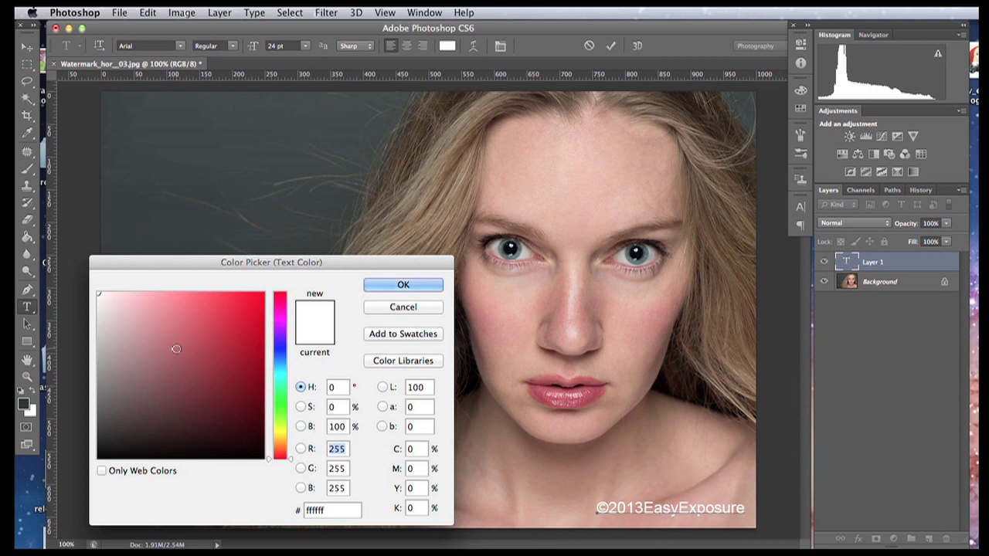
left_click(263, 296)
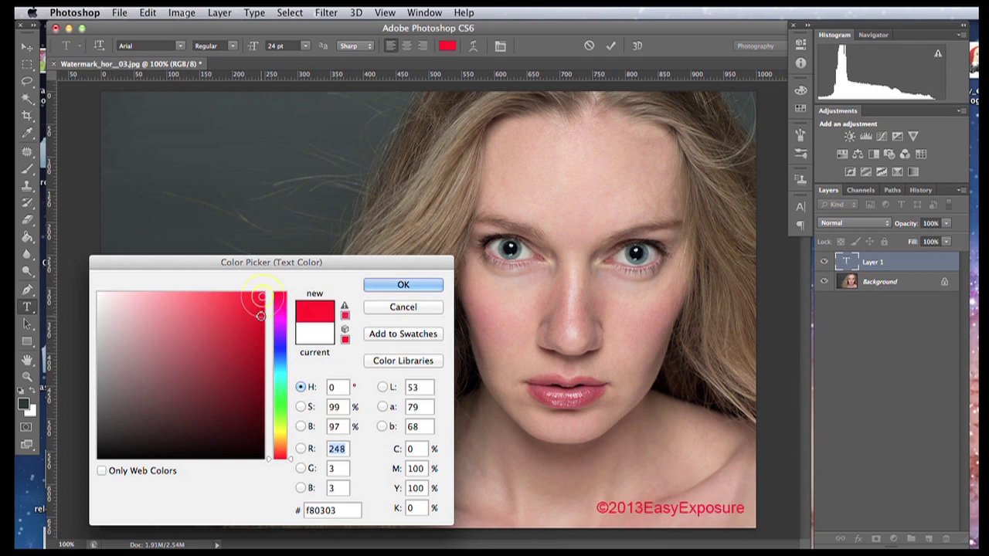
left_click(279, 401)
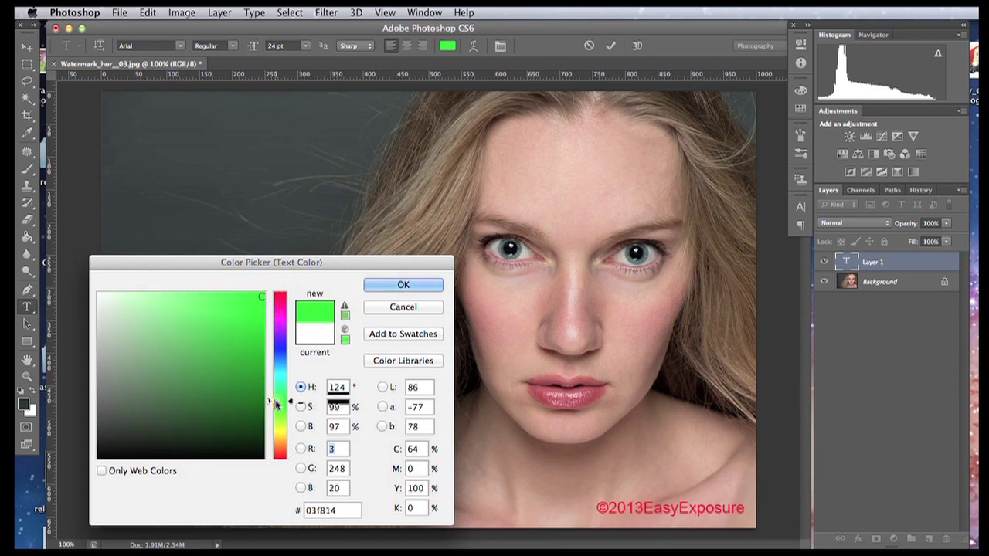
left_click(256, 339)
left_click(247, 308)
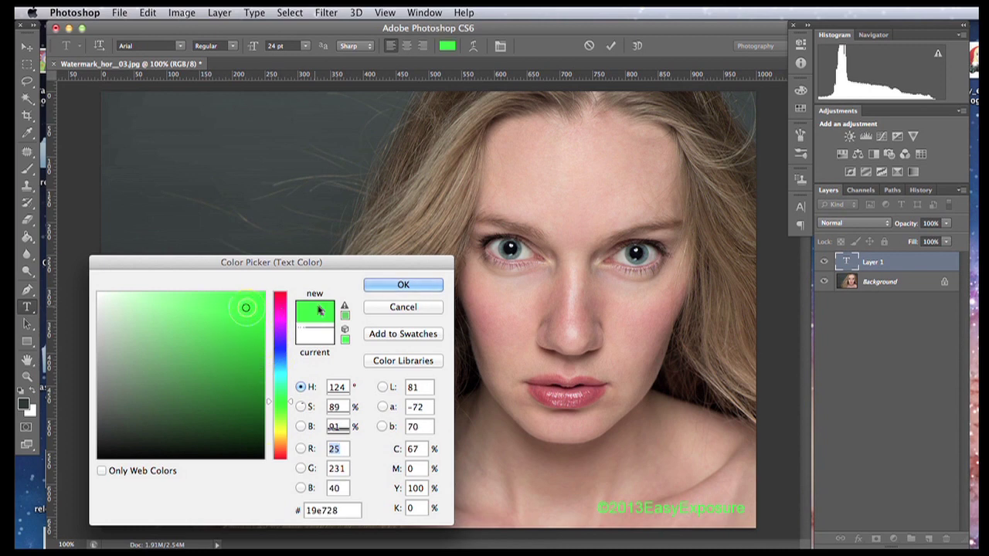
left_click(403, 286)
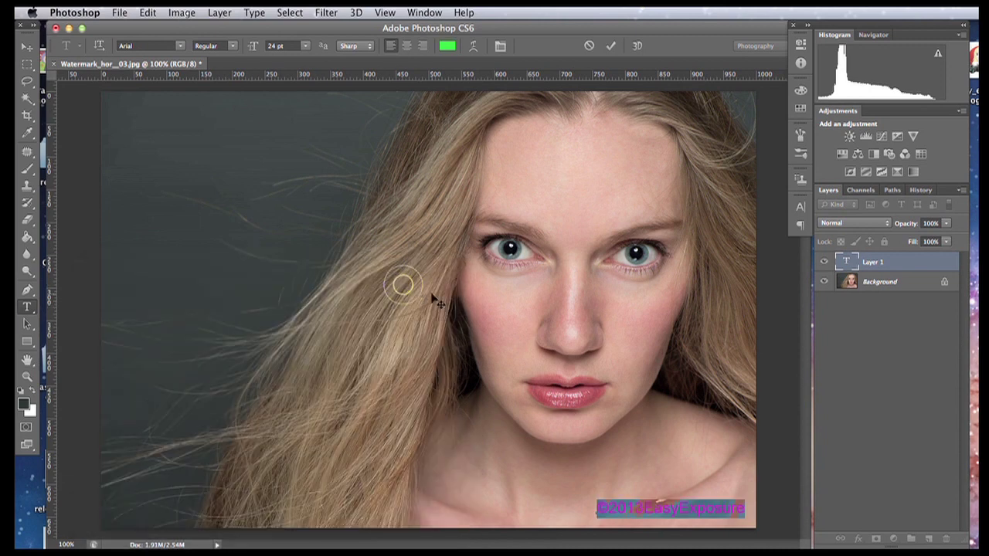
Set the selected watermark text's colour to white (ffffff) and commit the text edit.
left_click(679, 506)
left_click_drag(743, 510, 597, 510)
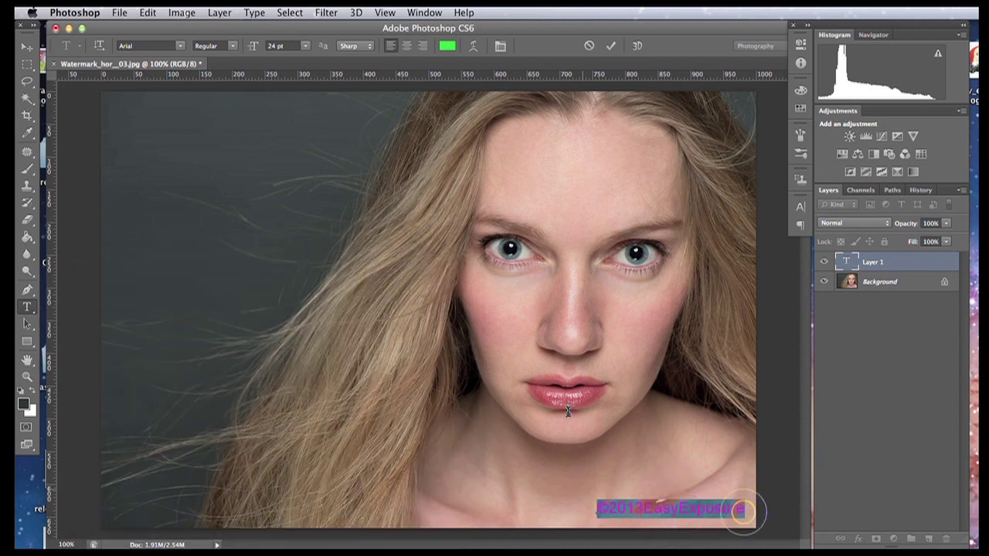
left_click(447, 46)
left_click_drag(103, 297, 98, 292)
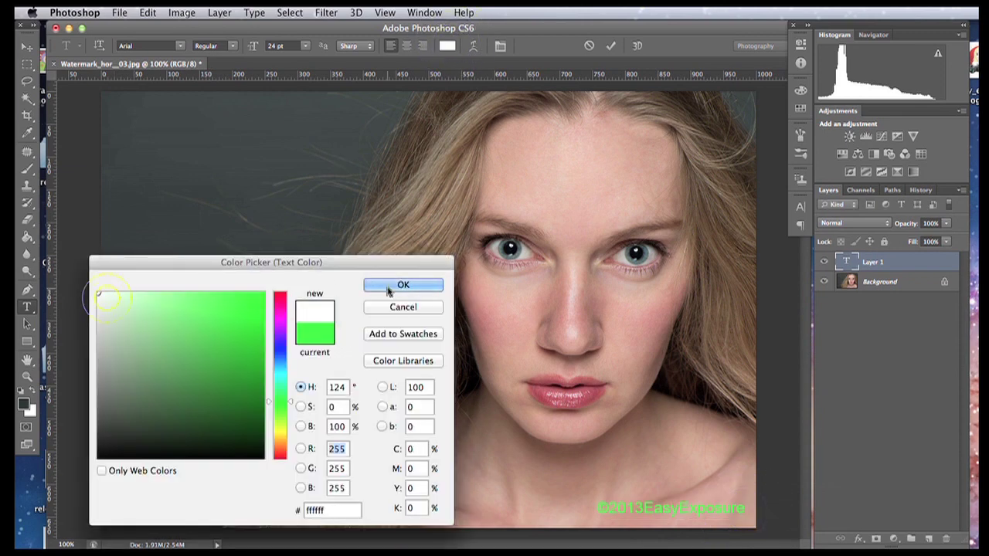
left_click(402, 285)
left_click(28, 324)
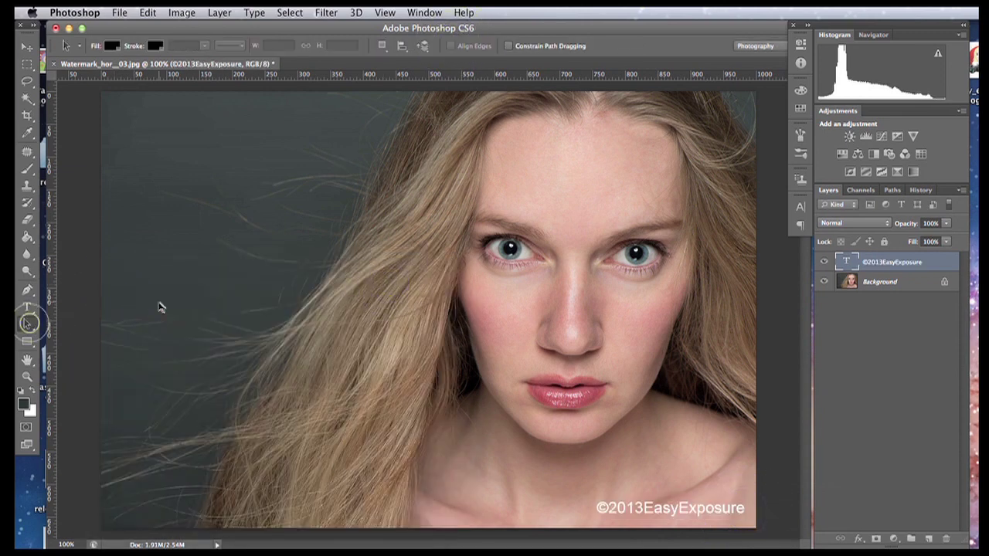
Try the watermark text at several places on the photo with the Move tool, finishing in the photo's lower-right corner.
left_click(28, 46)
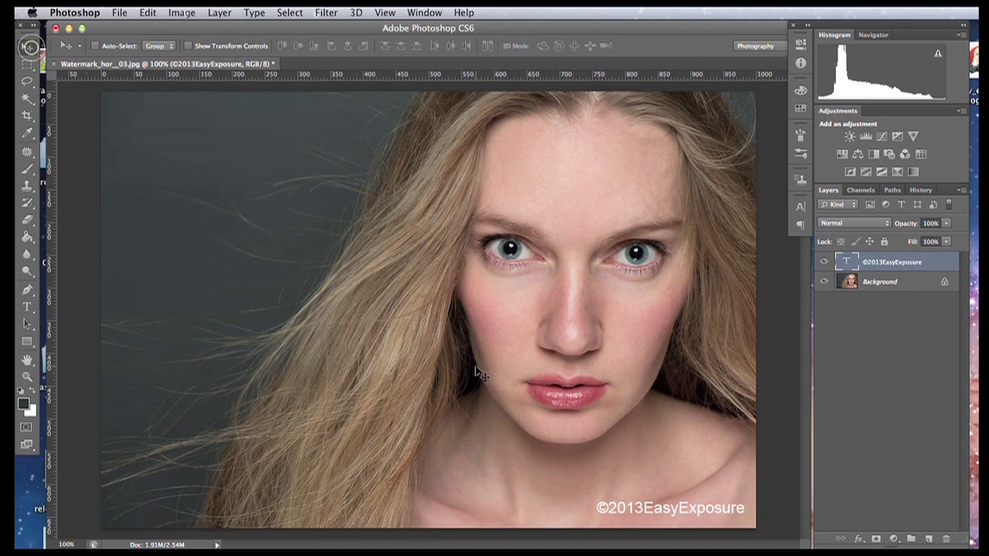
left_click_drag(691, 508, 455, 492)
left_click_drag(457, 410, 709, 506)
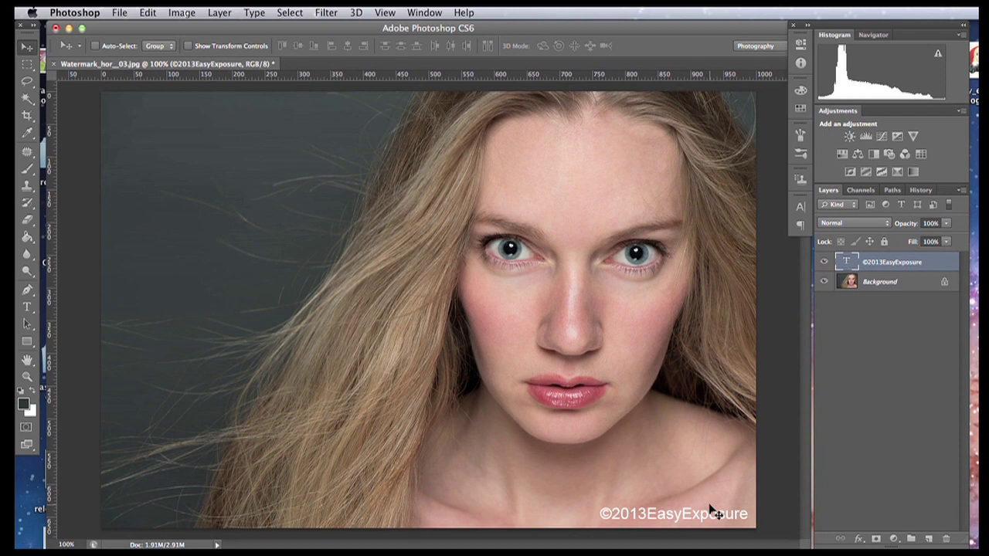
left_click_drag(679, 518, 680, 471)
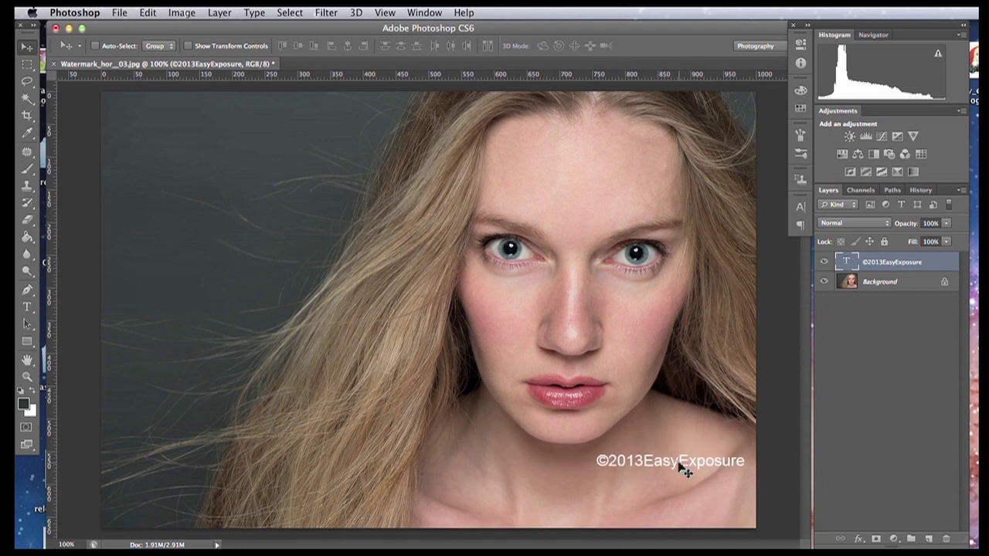
left_click_drag(687, 464, 686, 391)
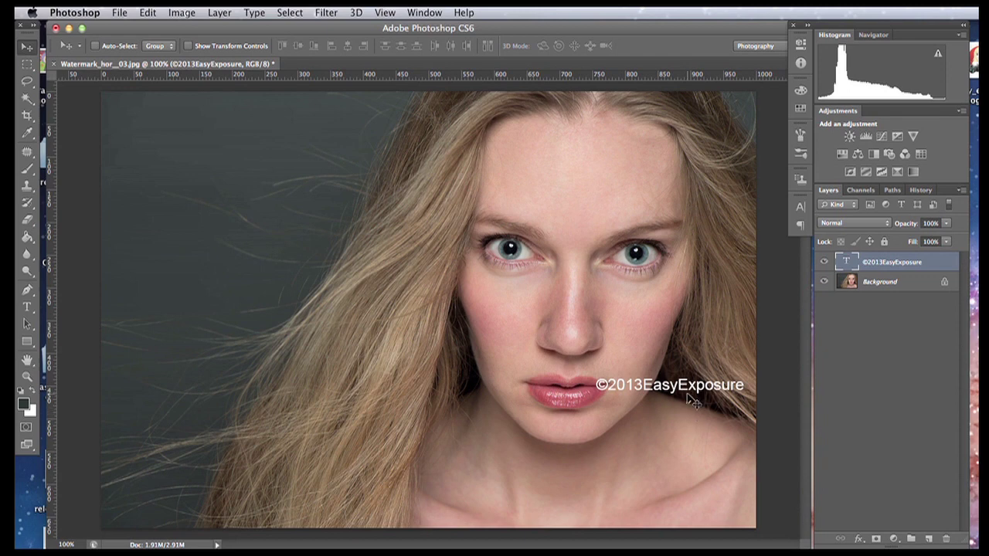
left_click_drag(678, 394, 216, 132)
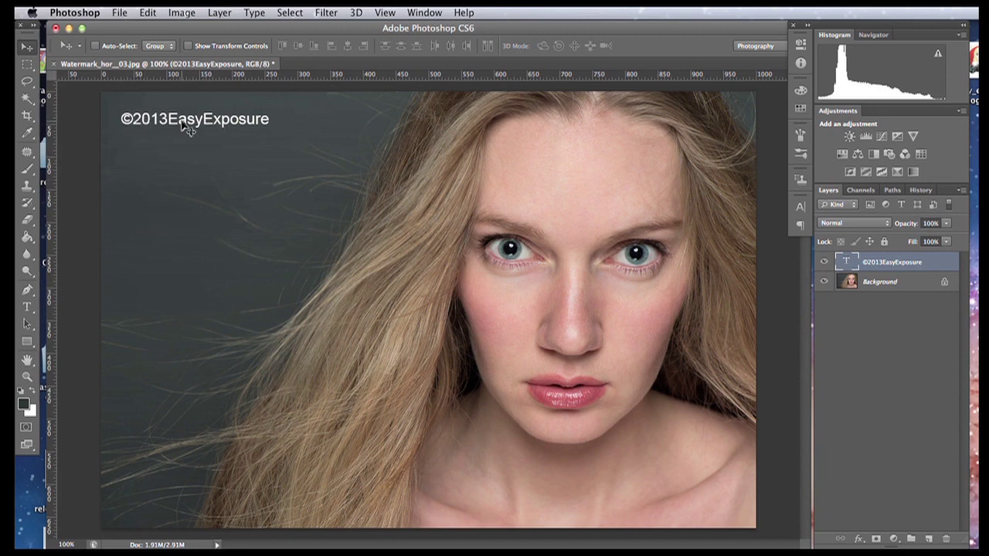
left_click_drag(223, 122, 706, 520)
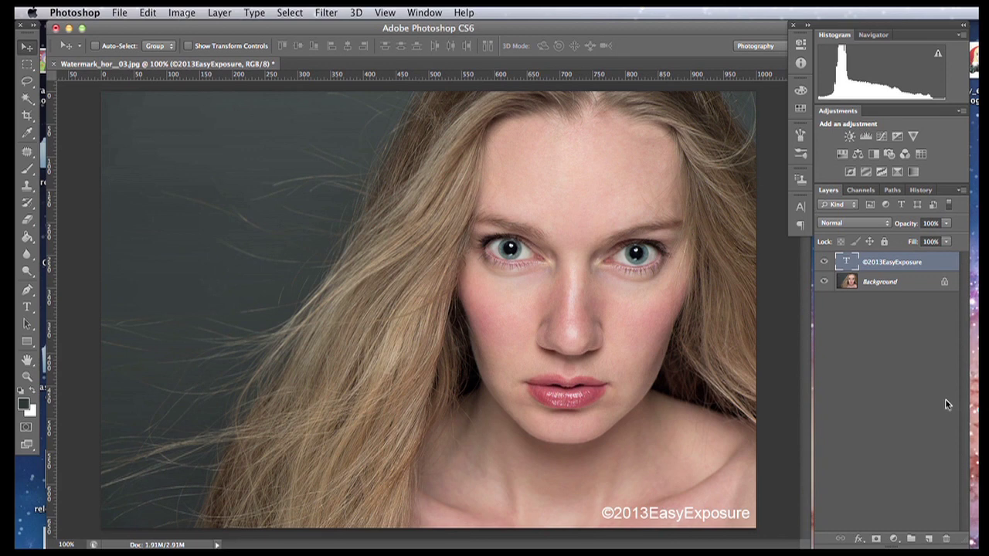
Open the layer style settings of the ©2013EasyExposure text layer and enable a Drop Shadow.
double_click(945, 261)
left_click(919, 279)
left_click(918, 265)
left_click(912, 281)
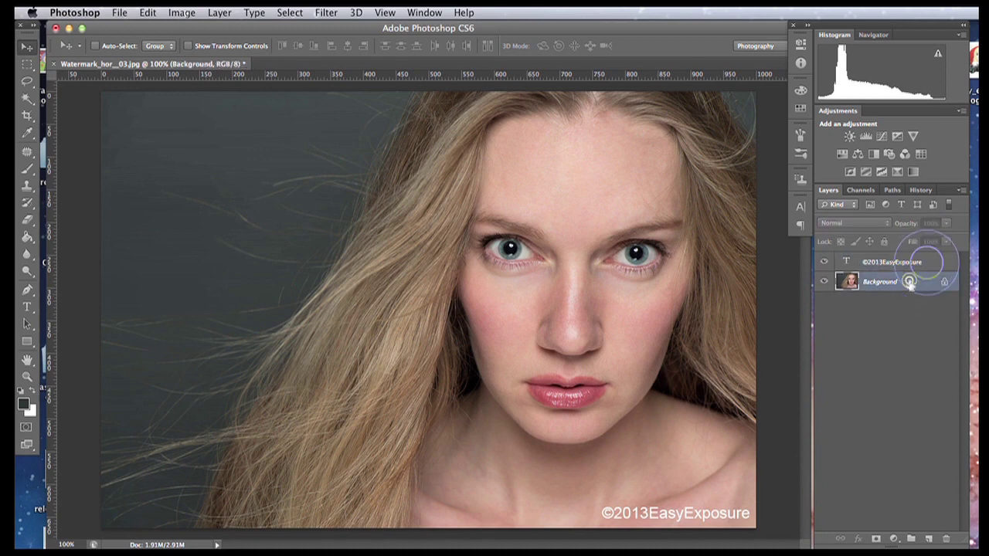
left_click(932, 262)
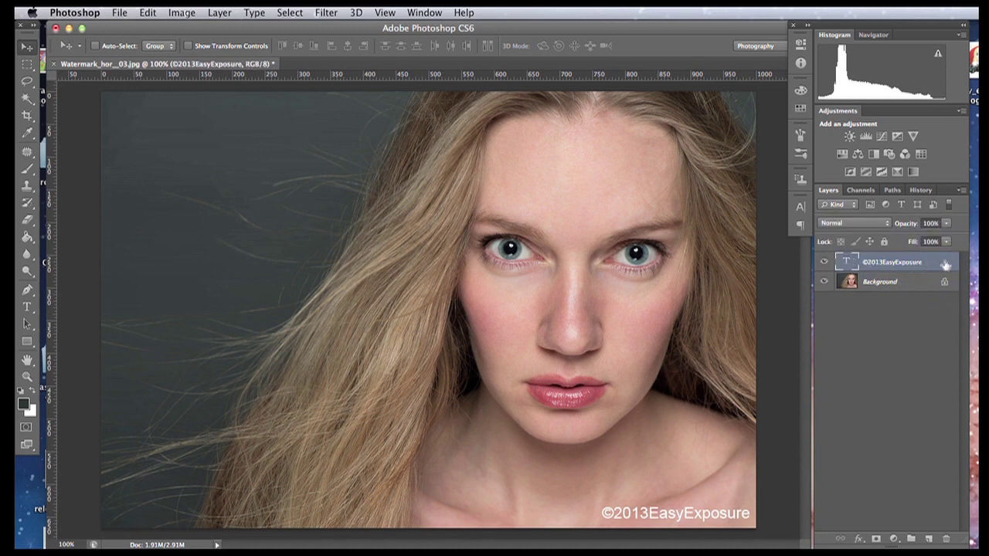
double_click(943, 264)
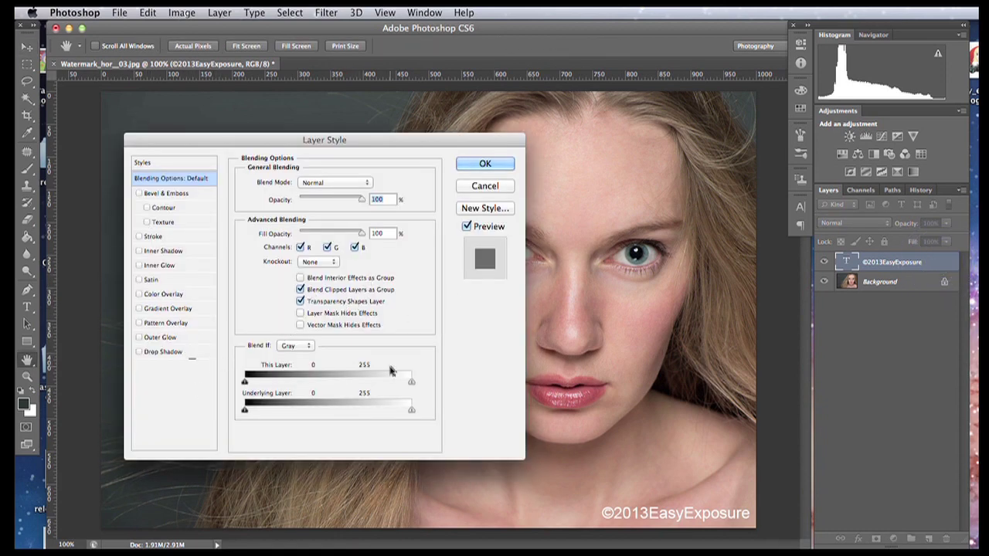
mouse_move(324, 148)
left_mouse_down()
mouse_move(349, 151)
mouse_move(324, 161)
left_mouse_up()
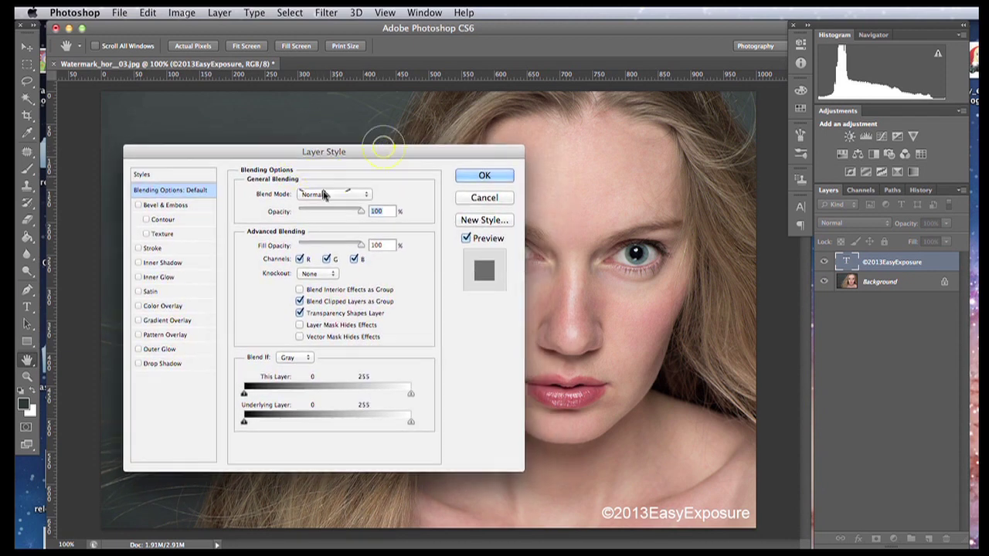
left_click(164, 367)
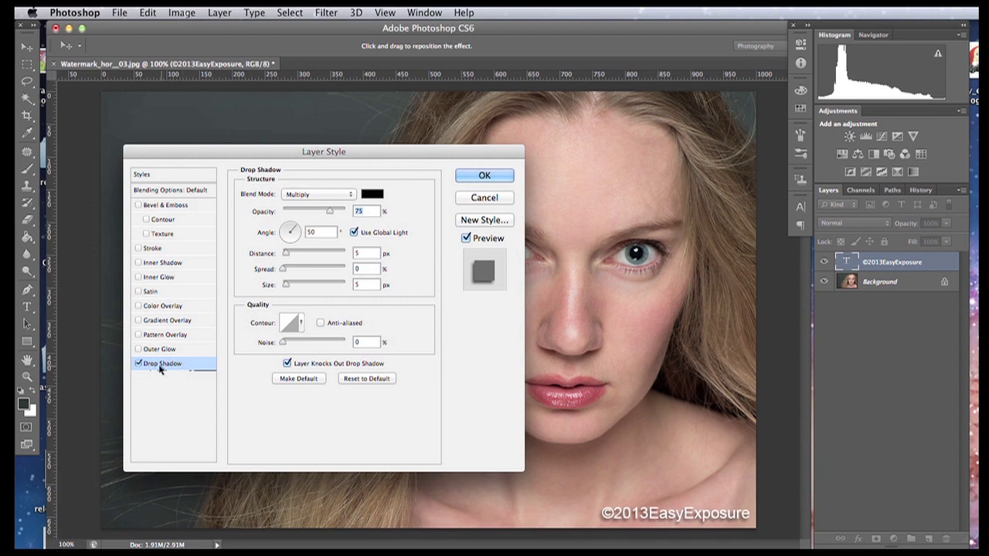
Compare the watermark with and without its Drop Shadow, and apply the shadow with 66% opacity, 2 px distance and 2 px size.
left_click(138, 364)
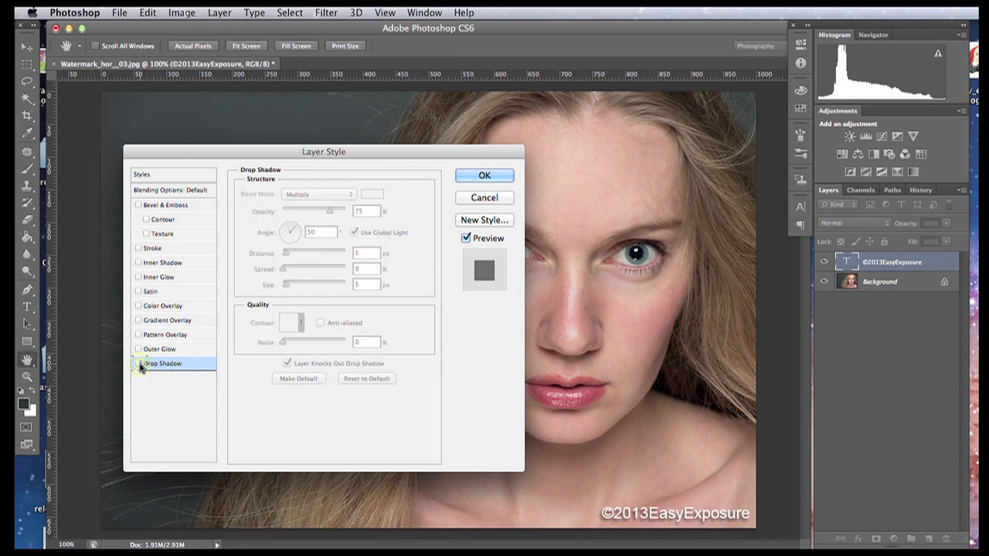
left_click(137, 364)
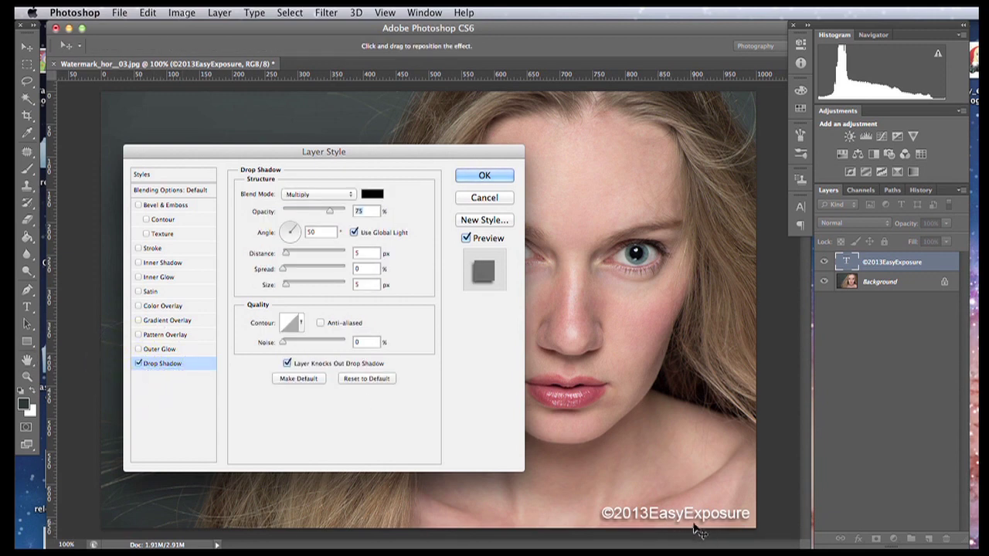
left_click(285, 254)
left_click(283, 253)
left_click(283, 285)
left_click(324, 211)
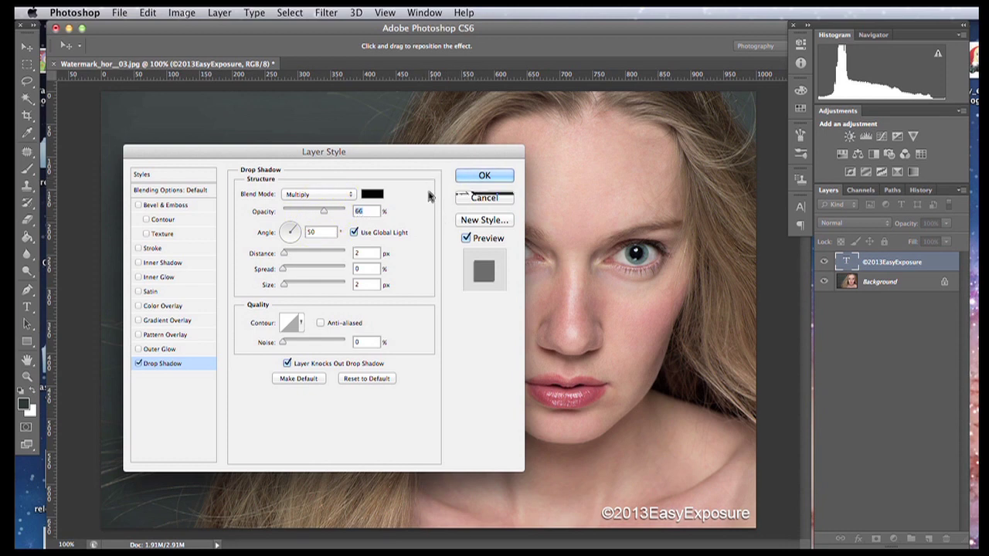
left_click(482, 177)
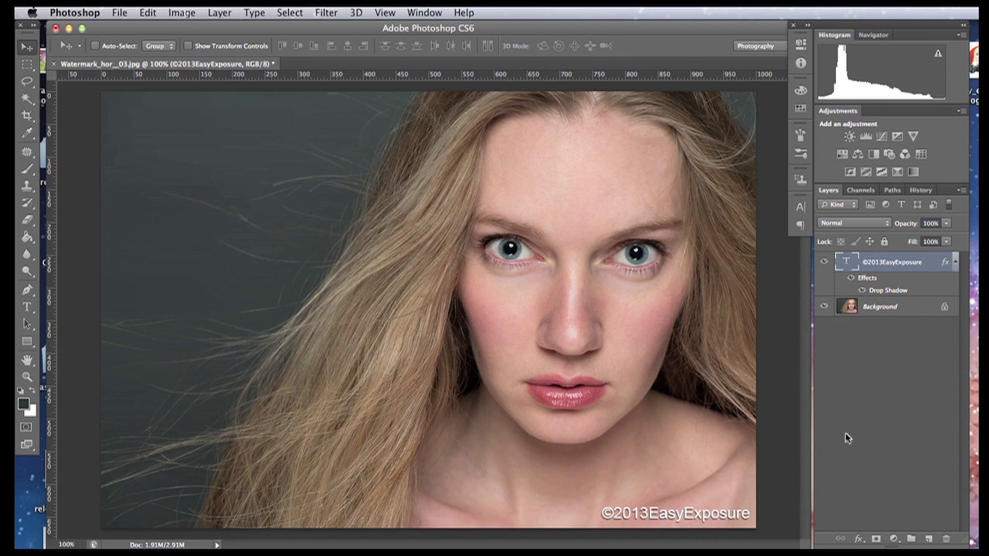
Shift the watermark slightly inward from the photo's right edge and lower the text layer's opacity.
left_click_drag(718, 523, 710, 522)
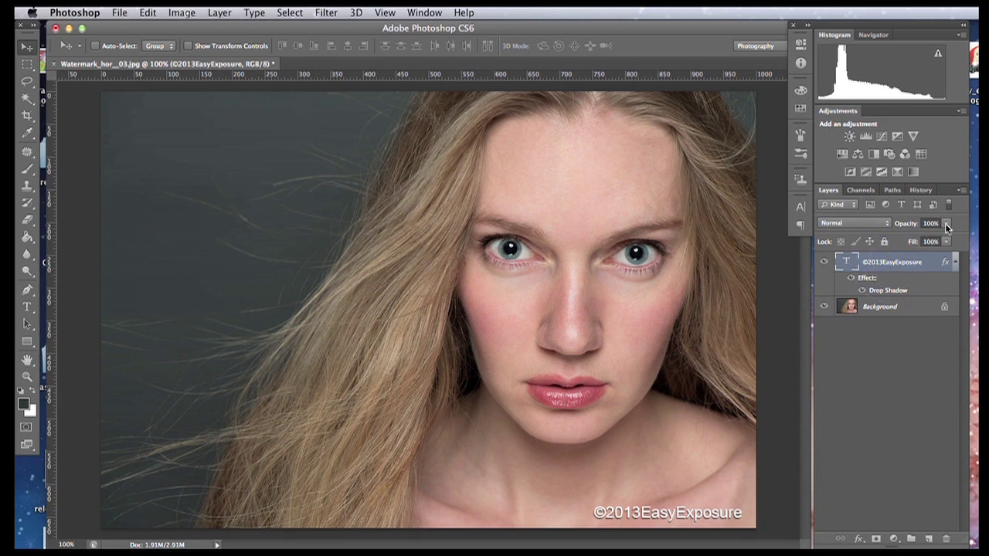
left_click_drag(946, 226, 913, 236)
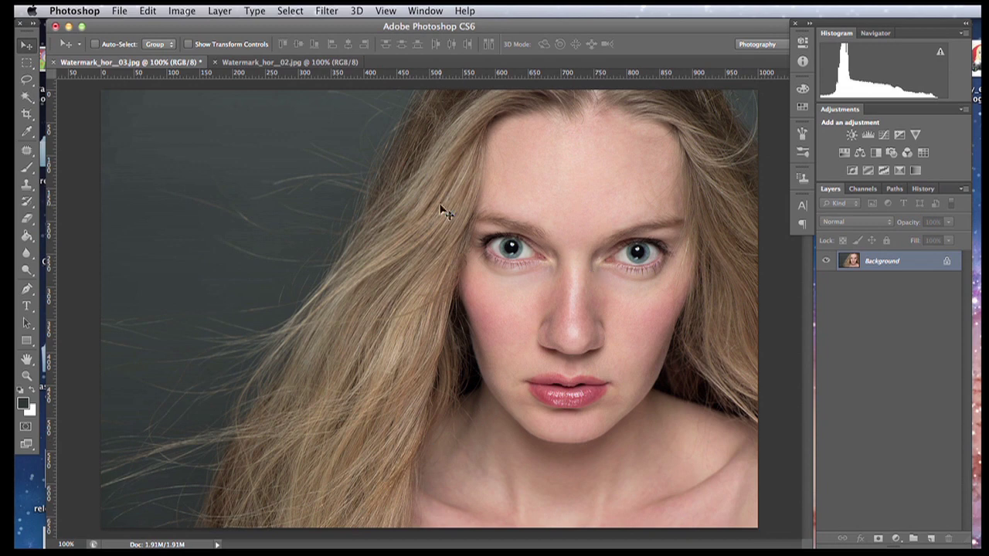
Show the Actions panel, dock it beside Adjustments and widen the panel column slightly.
left_click(426, 12)
left_click(425, 105)
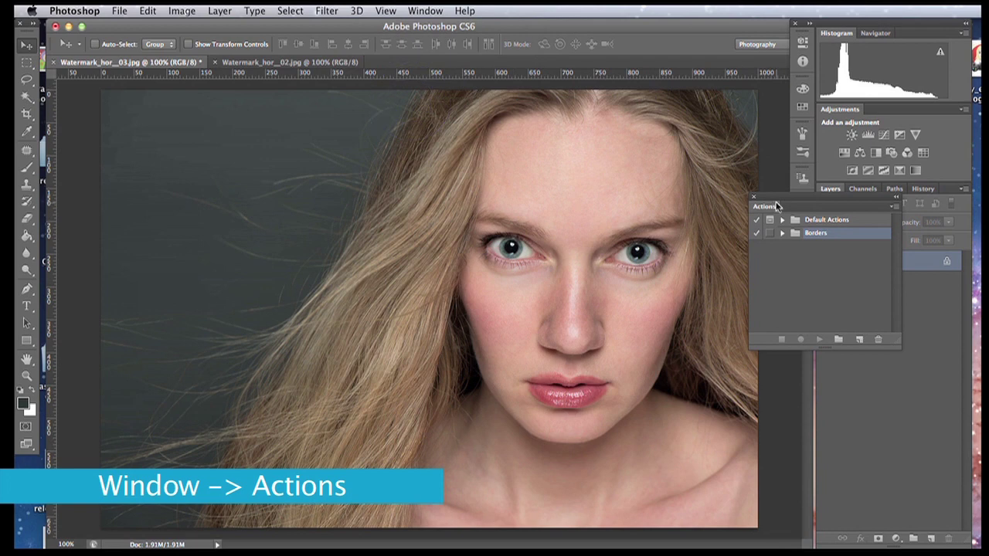
left_click_drag(768, 205, 899, 110)
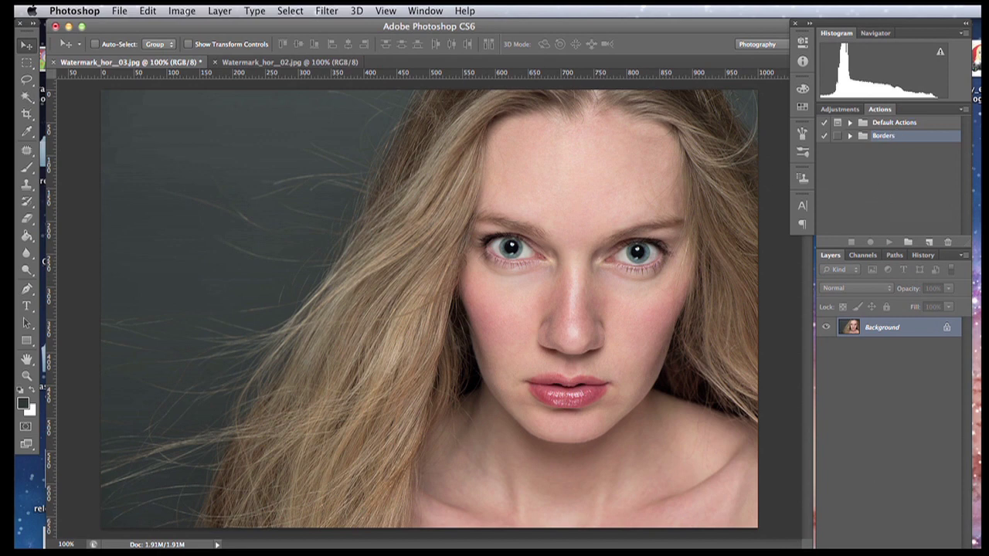
left_click_drag(962, 539, 971, 544)
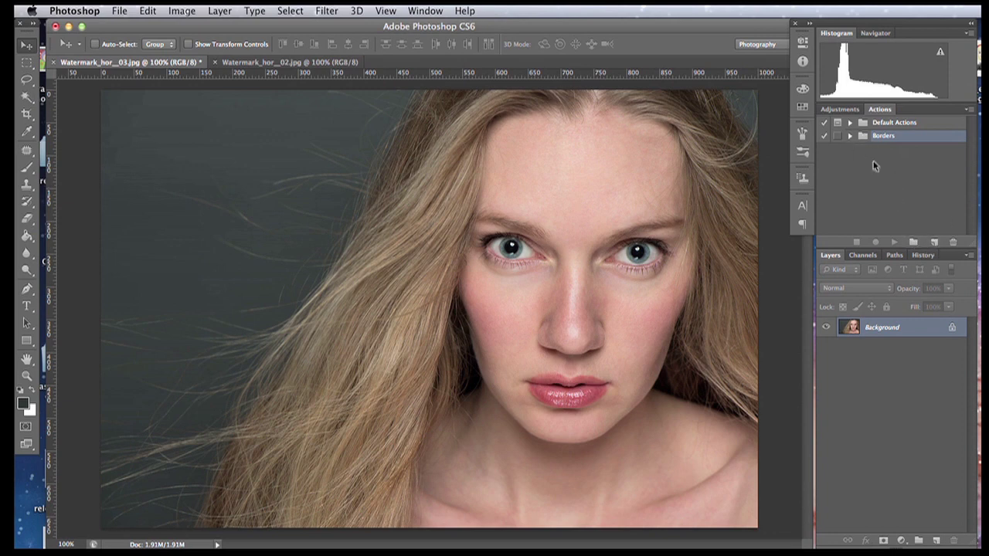
Create a new action set named Waterwarks.
left_click(914, 243)
type("Waterwarks")
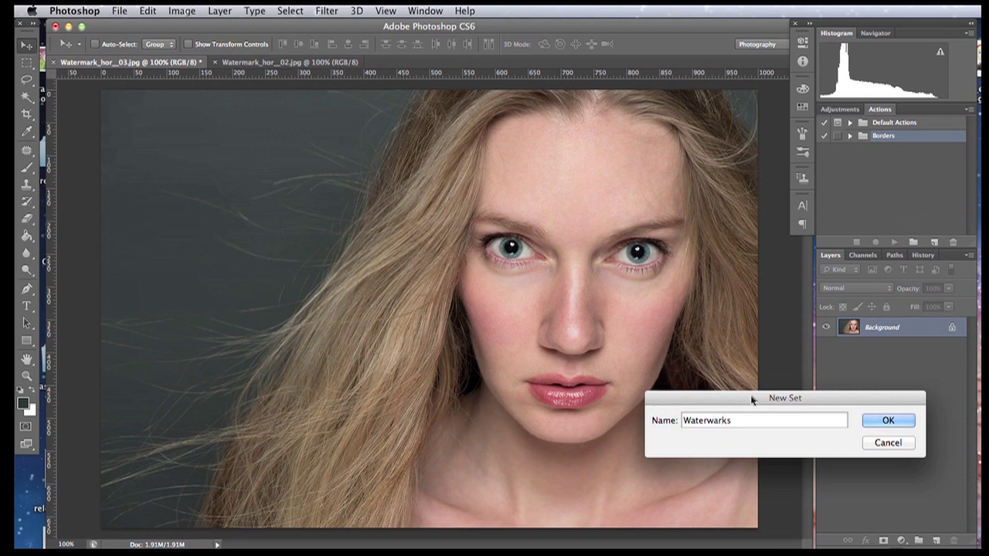
left_click(888, 421)
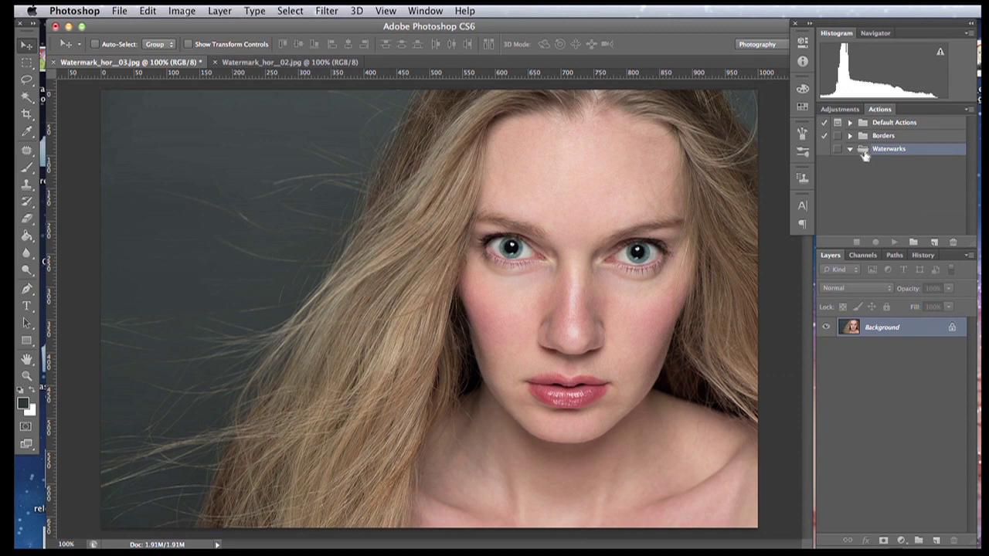
Create a new action named Watermark_1 in the Waterwarks set and start recording it.
left_click(935, 244)
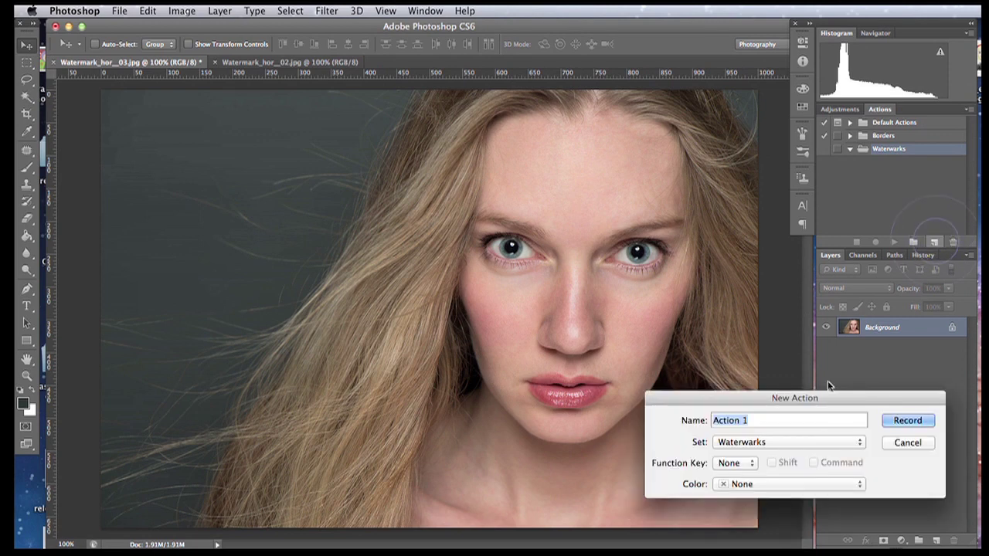
type("Wat")
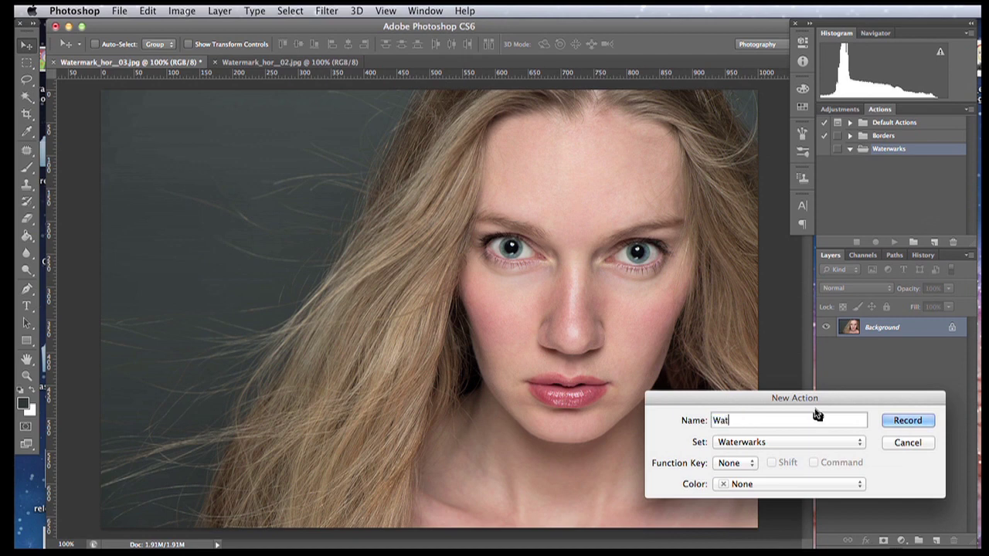
type("ermark_1")
left_click(907, 421)
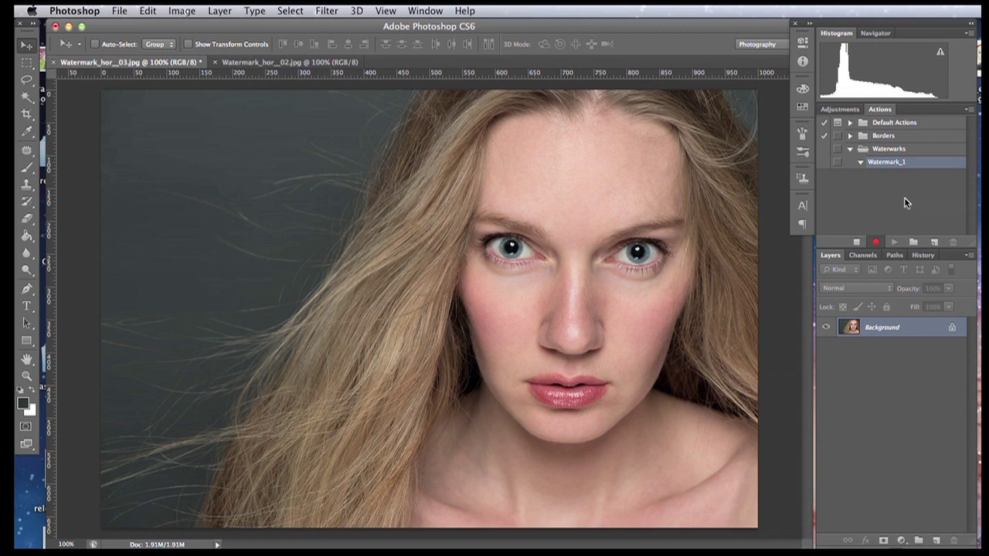
Add the text ©2013Easyexposure in white 24 pt Arial, place it in the photo's lower-right corner and commit it.
left_click(27, 305)
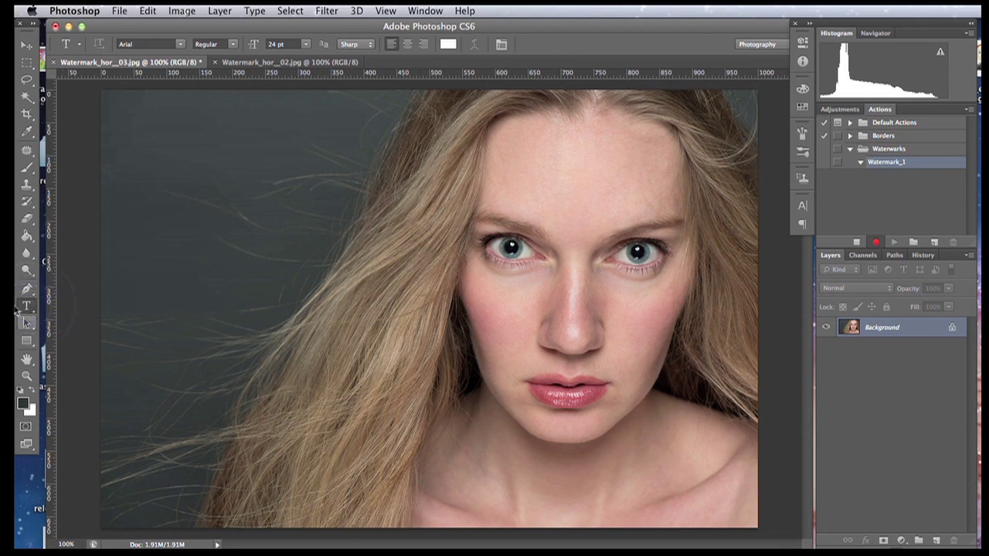
left_click(568, 493)
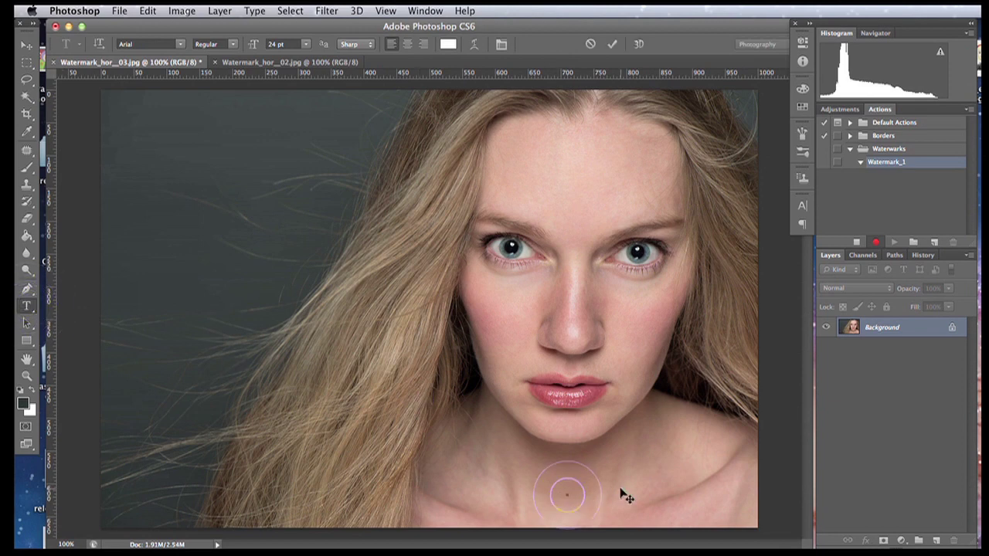
type("©2013Easyexps")
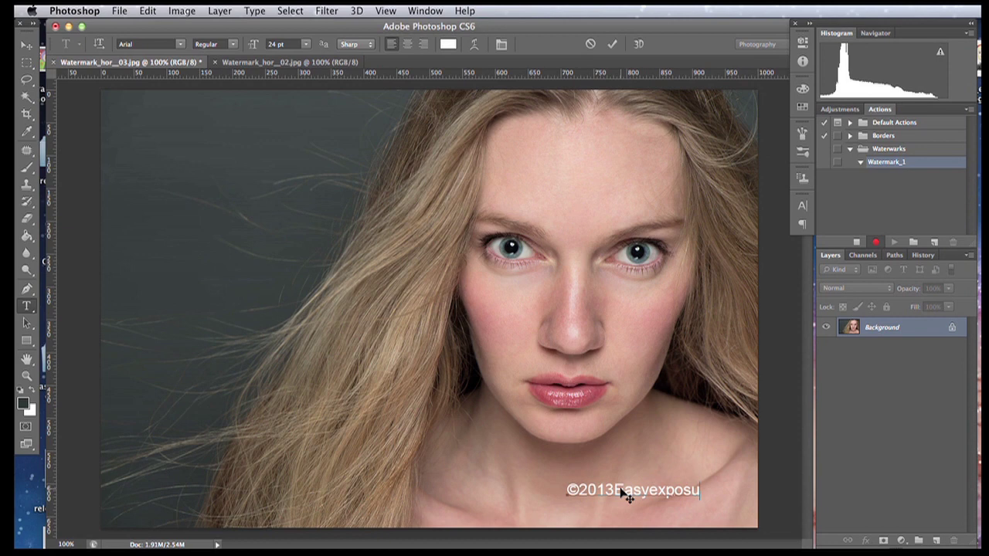
left_click_drag(689, 521, 722, 535)
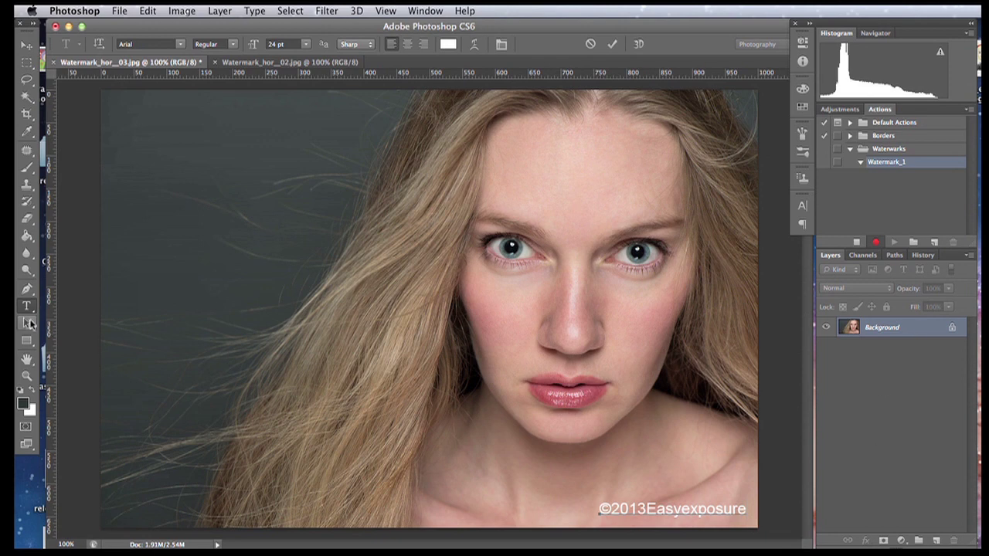
left_click(29, 323)
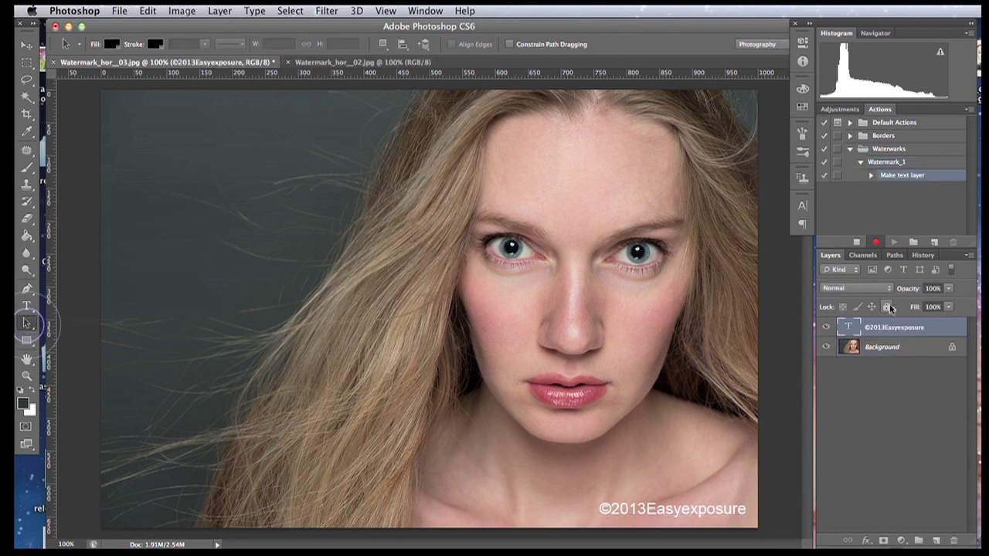
Apply a Drop Shadow to the ©2013Easyexposure layer with 68% opacity, 3 px distance and 2 px size.
double_click(938, 328)
left_click(178, 362)
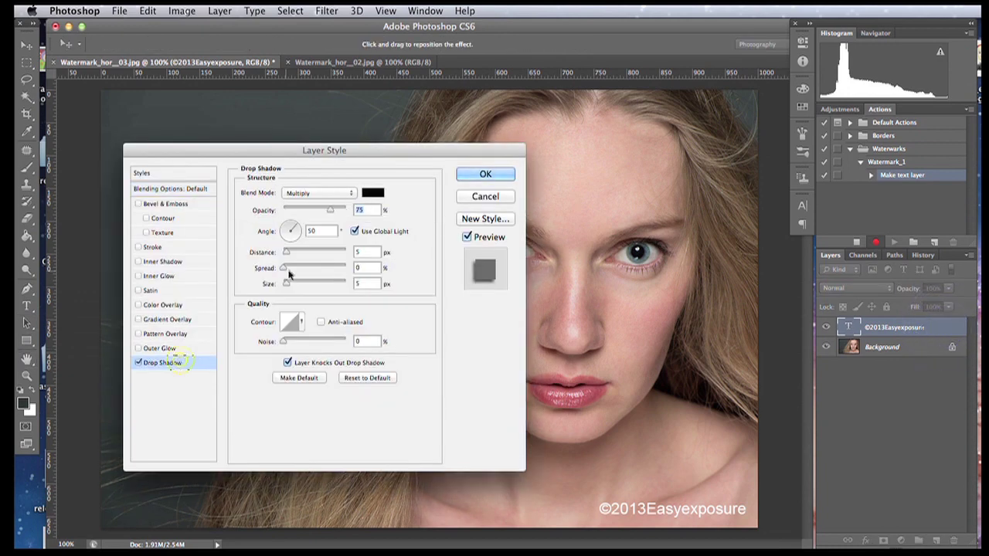
left_click_drag(330, 210, 285, 286)
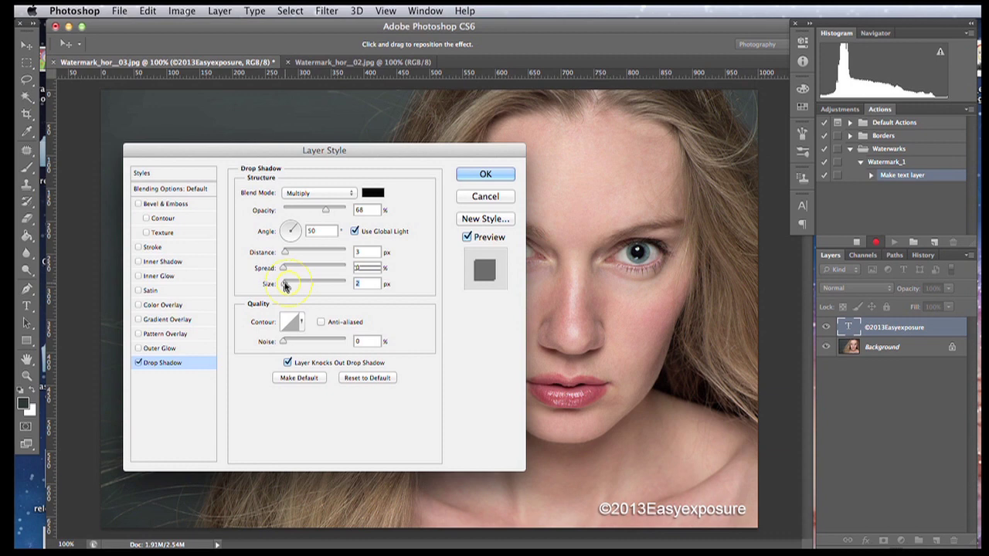
left_click(473, 175)
Set the ©2013Easyexposure layer's opacity to 47% and stop recording the action.
left_click(948, 288)
left_click_drag(949, 302, 920, 303)
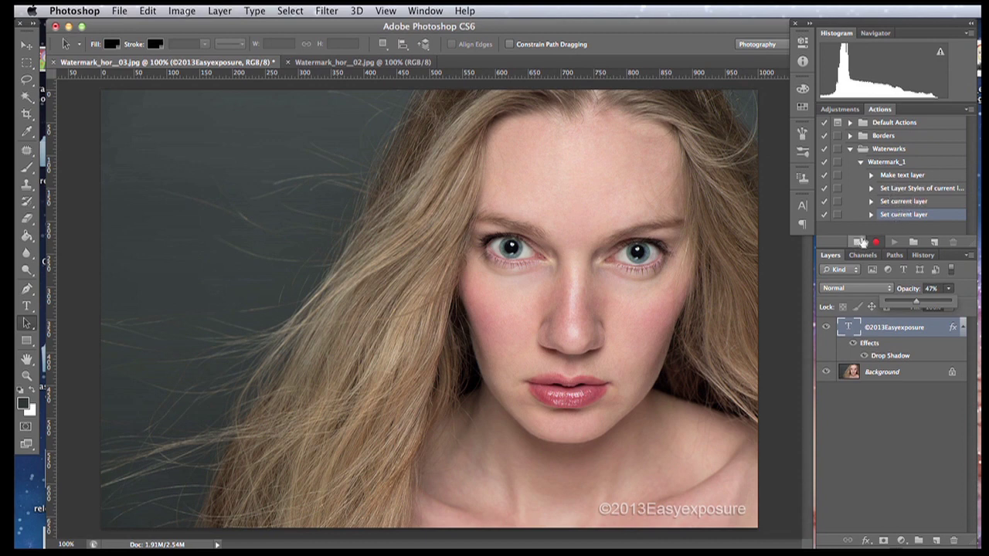
left_click(856, 243)
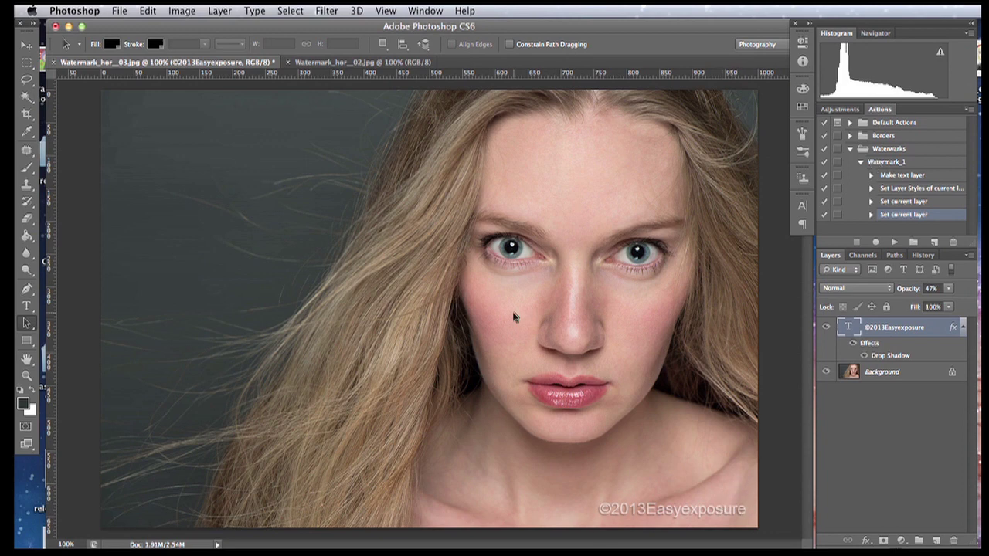
Switch to Watermark_hor__02.jpg and play the Watermark_1 action on it.
left_click(345, 65)
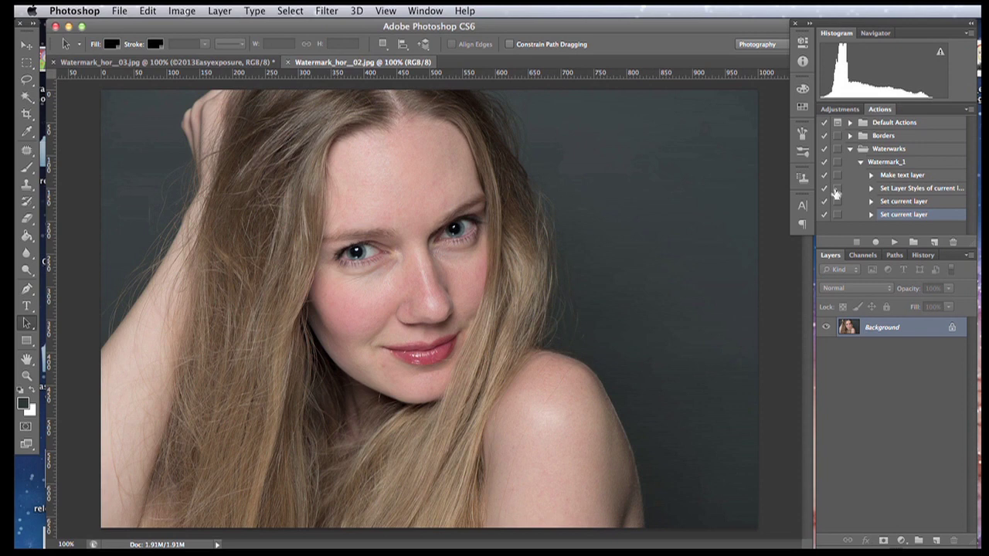
left_click(885, 163)
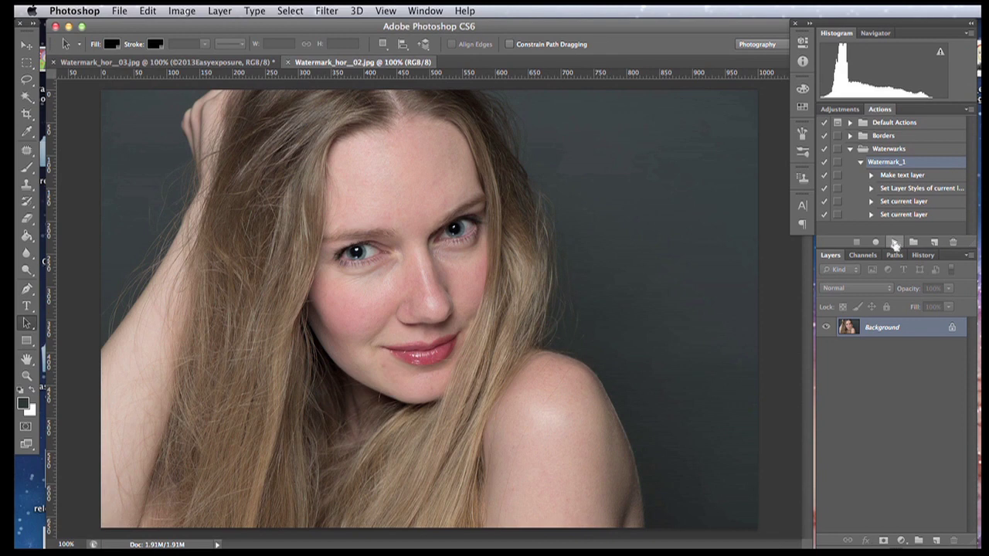
left_click(894, 243)
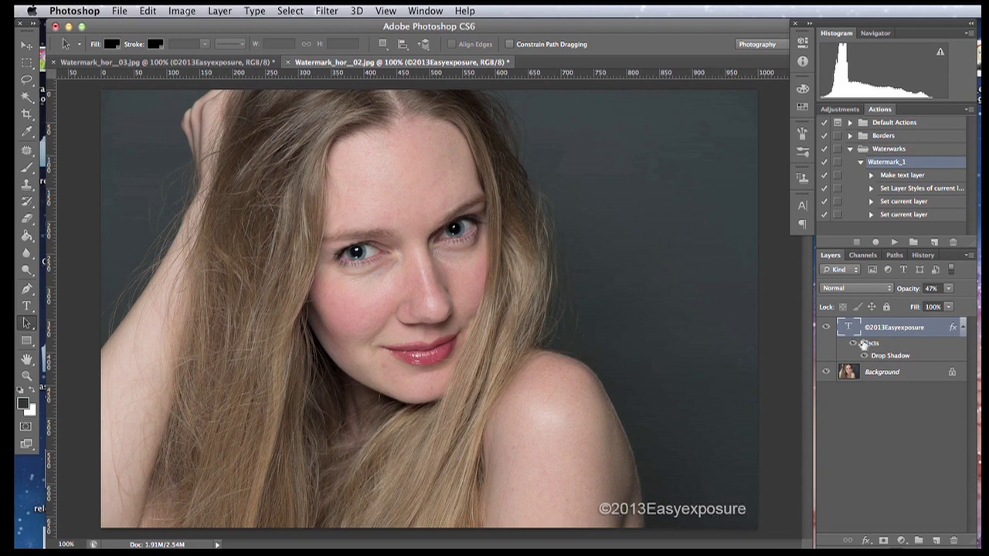
Set the watermark layer's opacity to 23% and move the text to the photo's upper-right corner with the Move tool.
left_click(948, 288)
left_click_drag(932, 306, 915, 315)
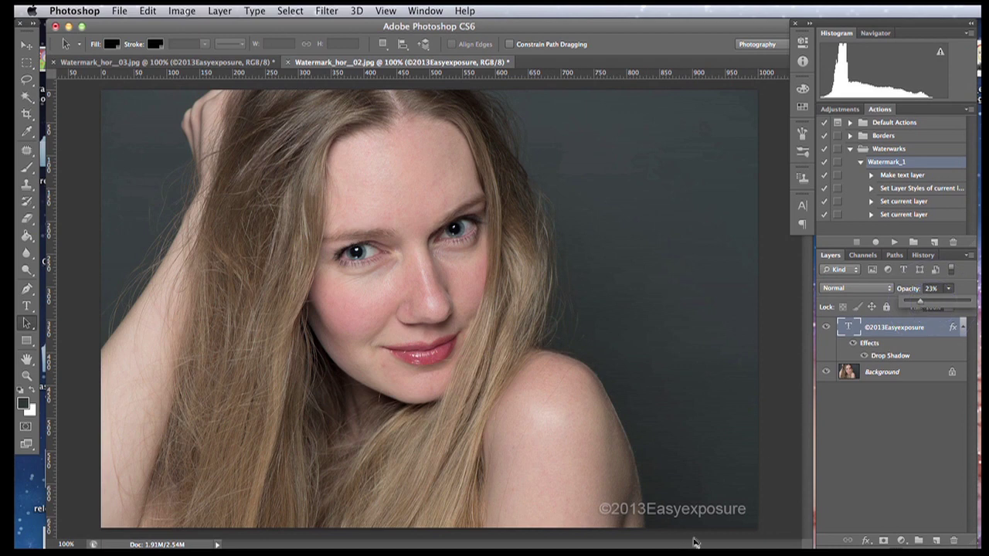
left_click(24, 44)
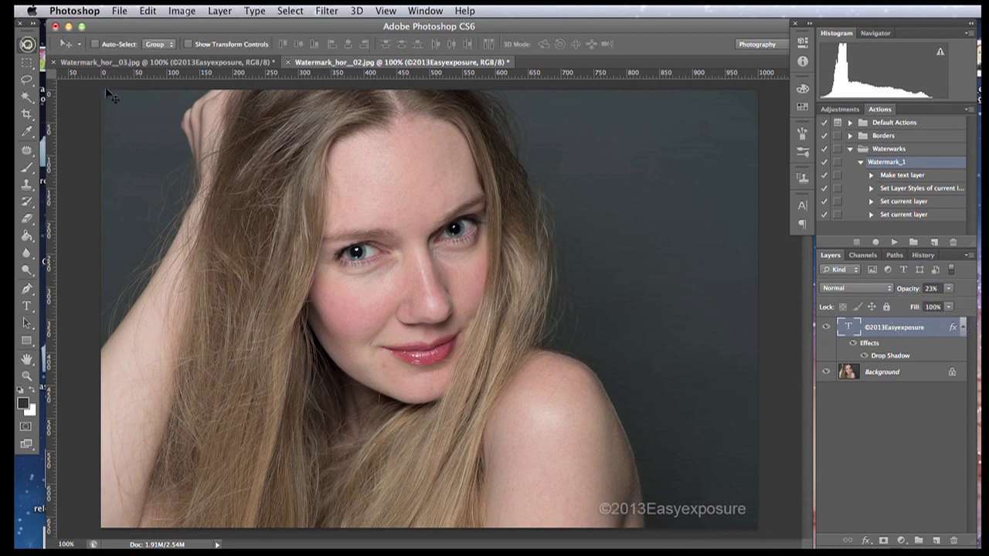
left_click_drag(679, 519, 683, 114)
left_click(681, 113)
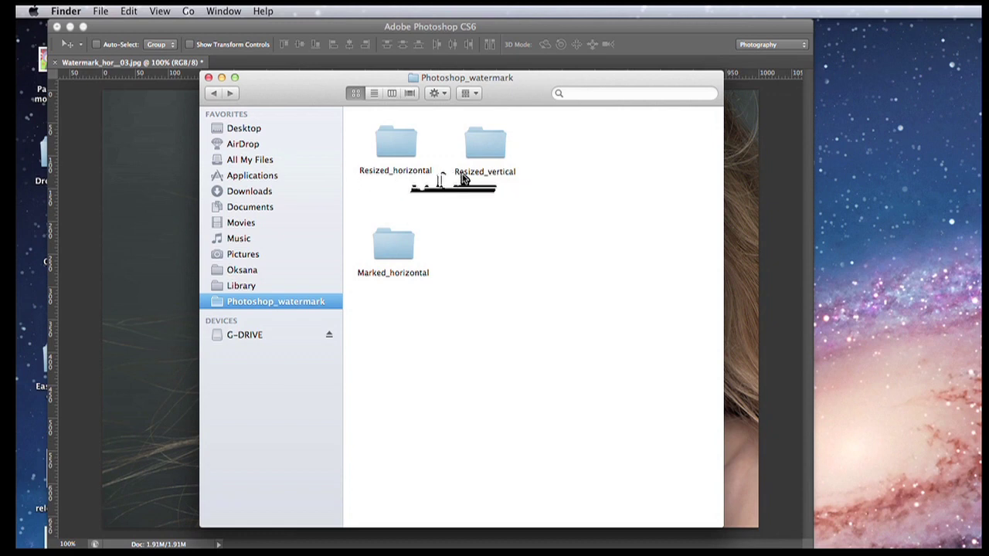
Look through the Resized_horizontal and Resized_vertical folders in Finder, locate the Marked_horizontal folder, and return to Photoshop.
double_click(394, 147)
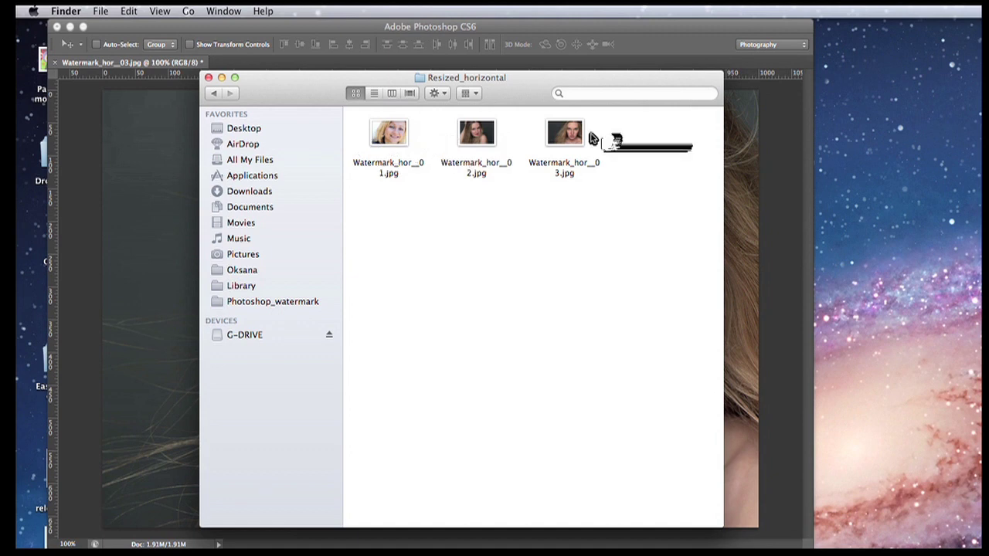
left_click(215, 94)
double_click(477, 143)
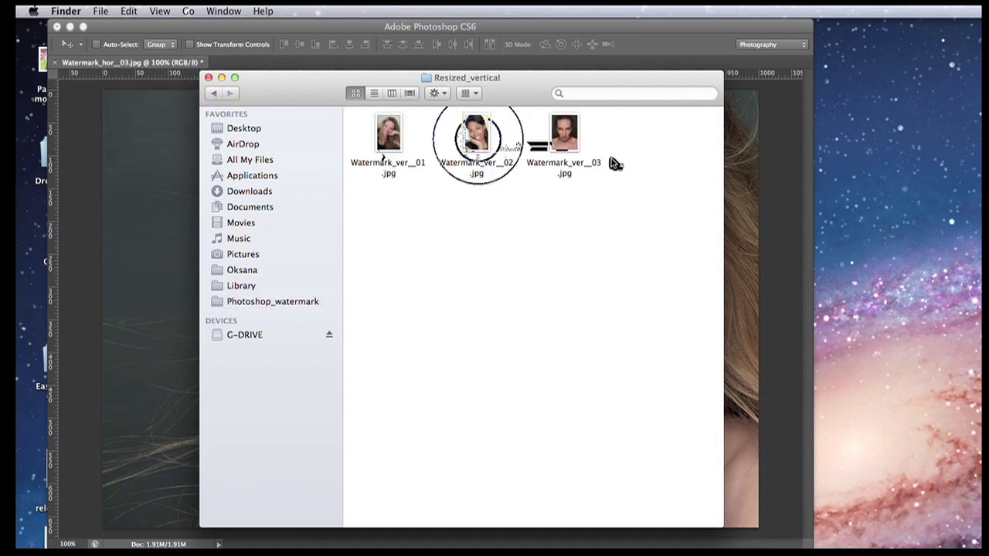
left_click(214, 93)
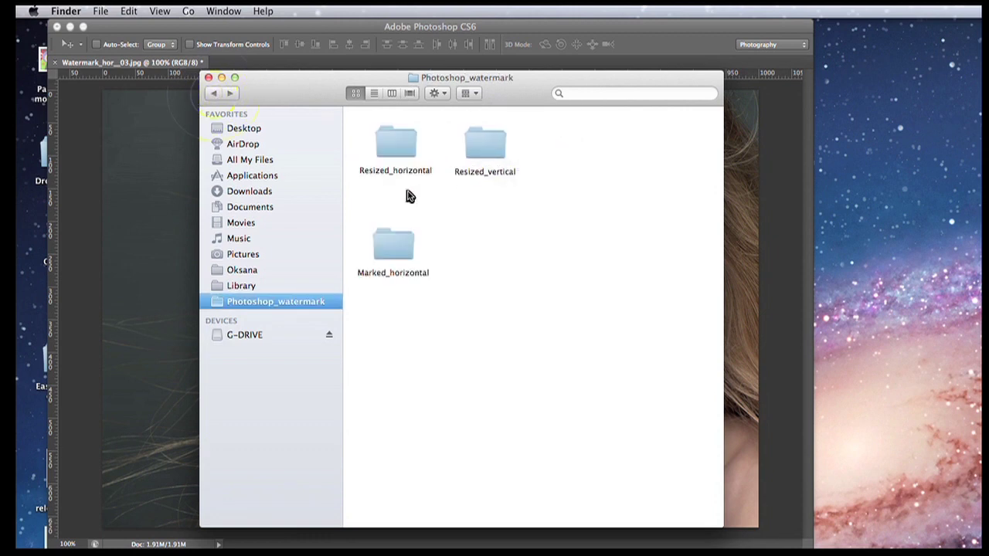
left_click_drag(499, 221, 412, 256)
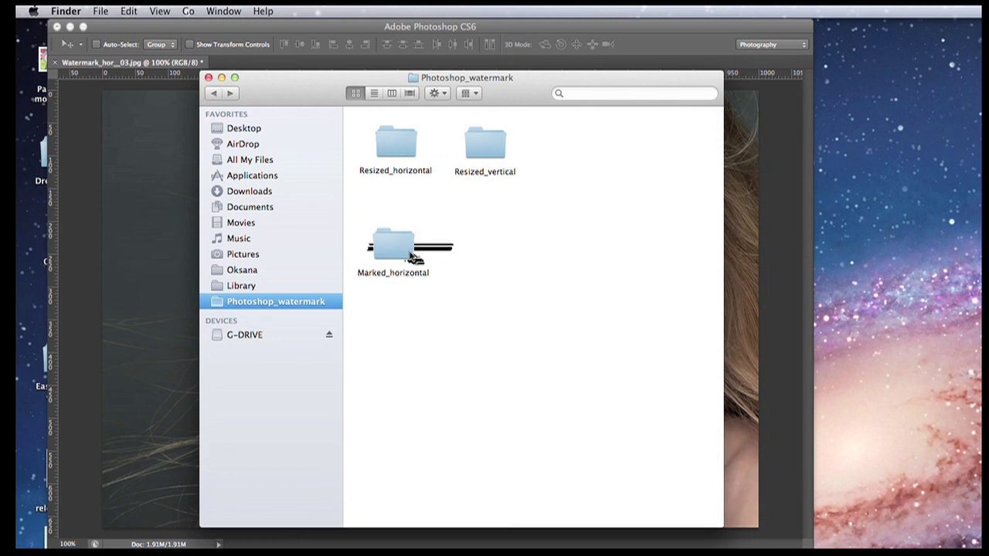
left_click_drag(427, 215, 392, 233)
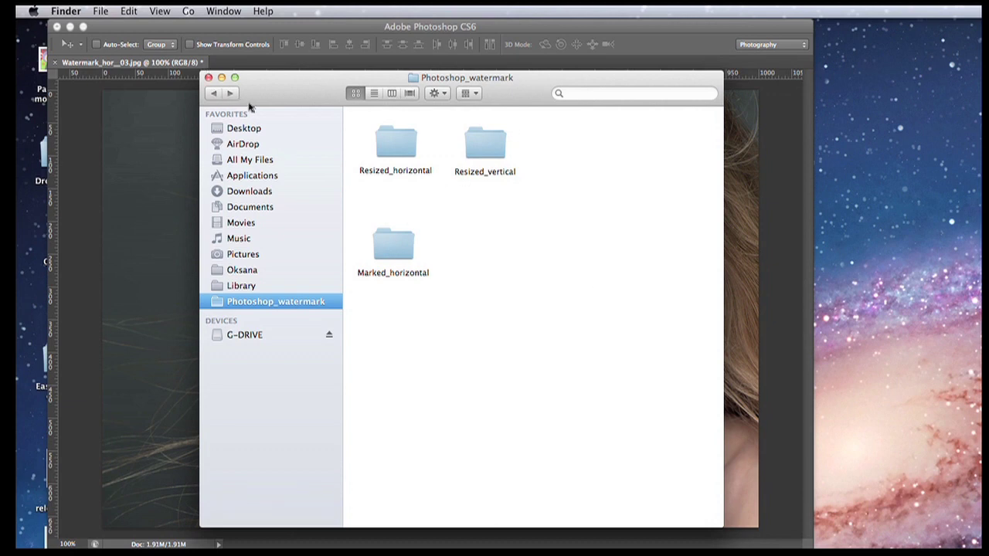
left_click(178, 133)
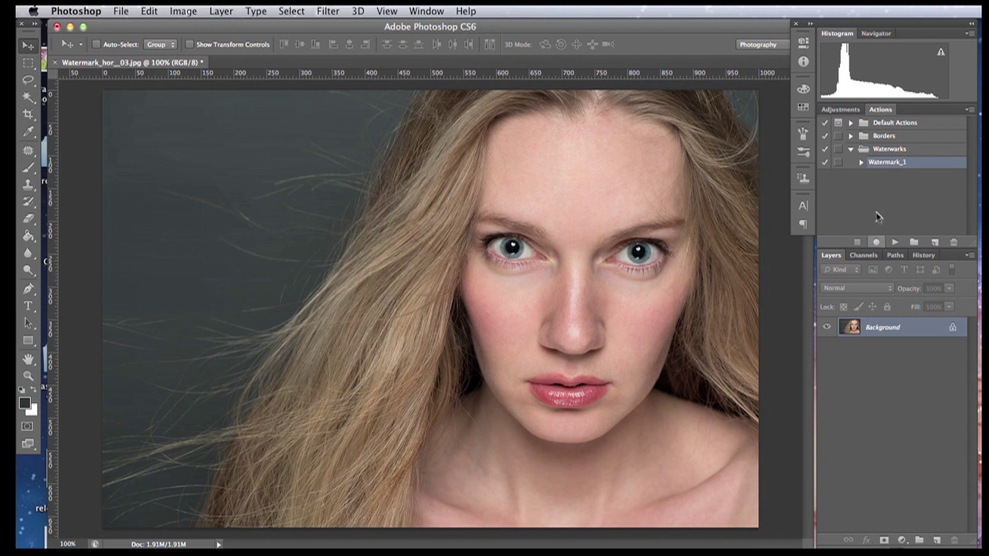
Create a new action named Watermark_save in the Waterwarks set and start recording it.
left_click(865, 150)
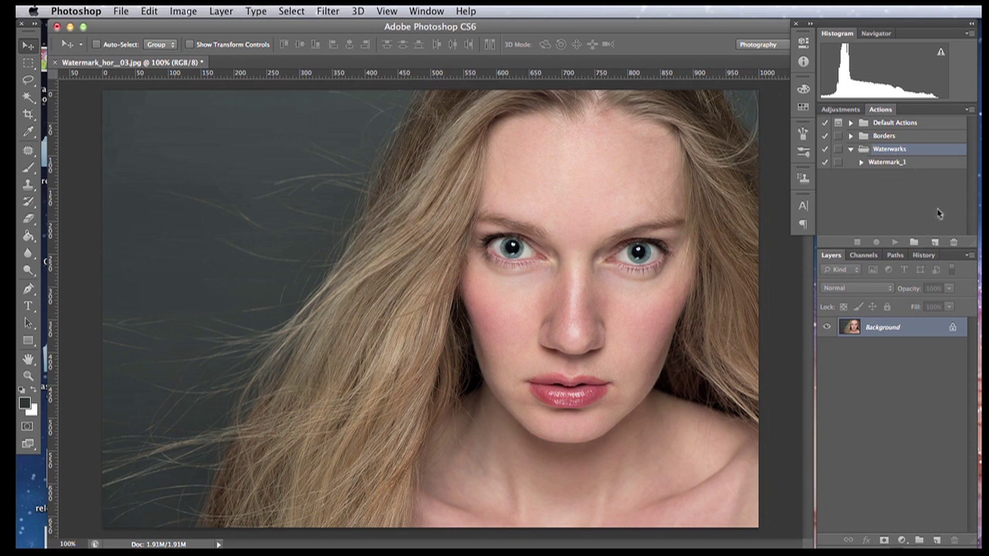
left_click(934, 244)
left_click(936, 243)
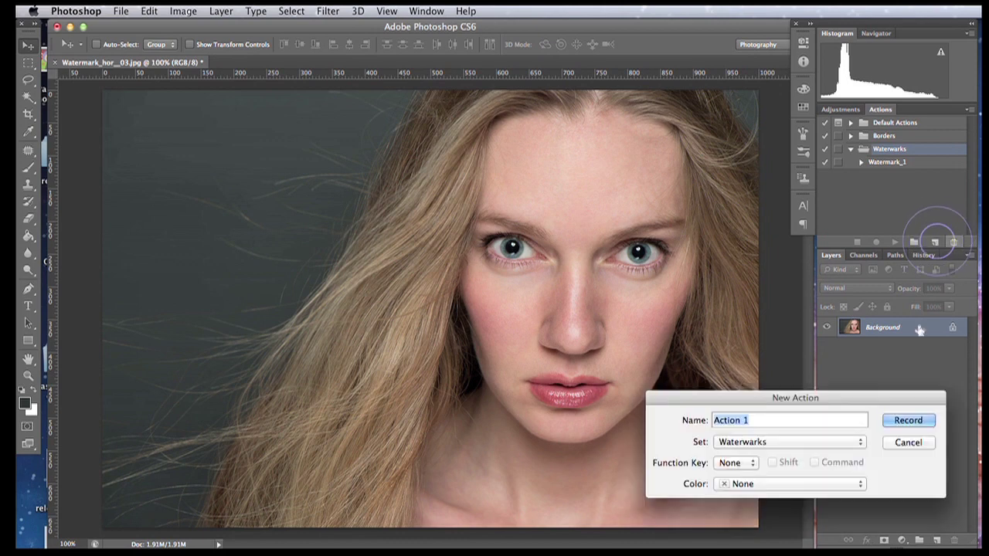
type("Wa")
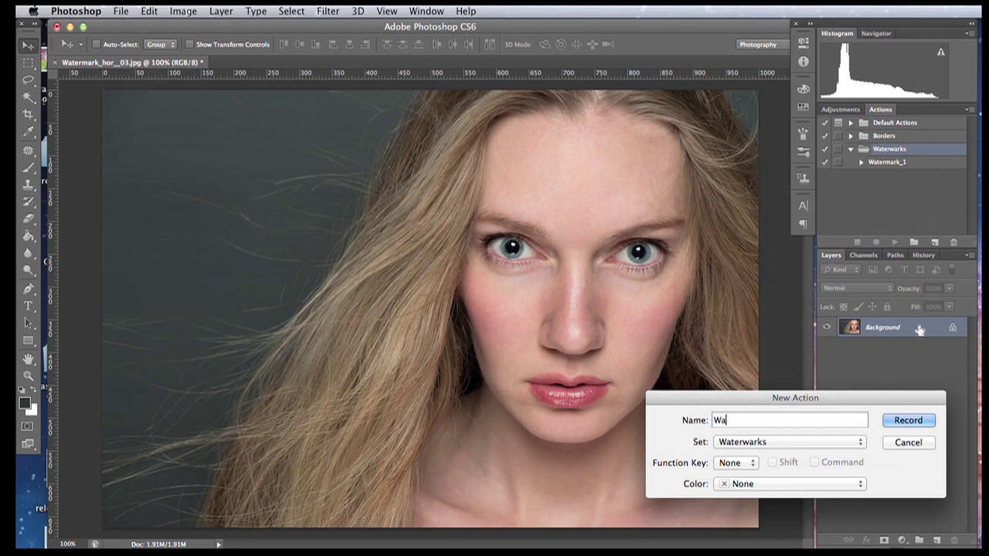
type("termark_save")
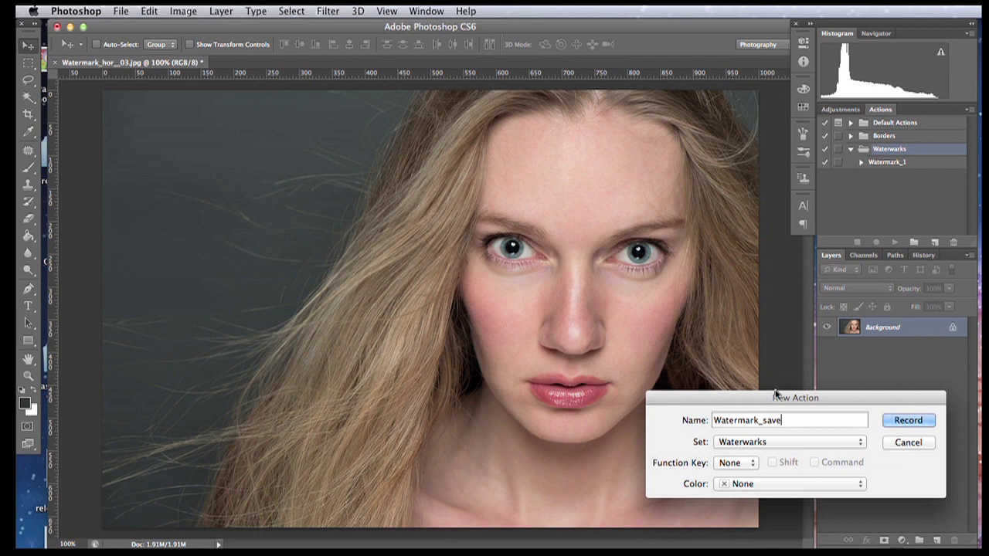
left_click(800, 419)
left_click(907, 420)
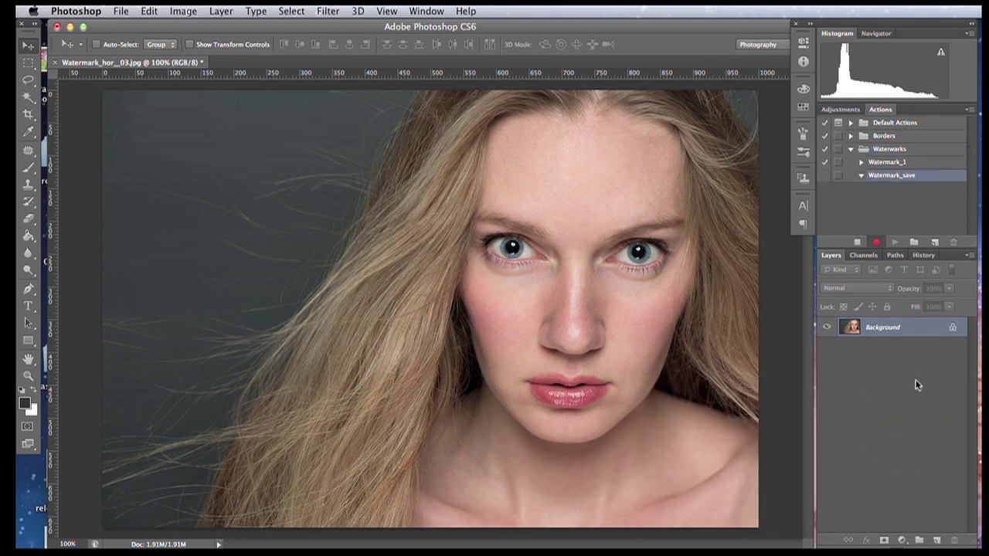
Add the text ©2013EasyExposure to the photo with the Type tool, move it to the photo's lower-right corner and commit it.
left_click(29, 309)
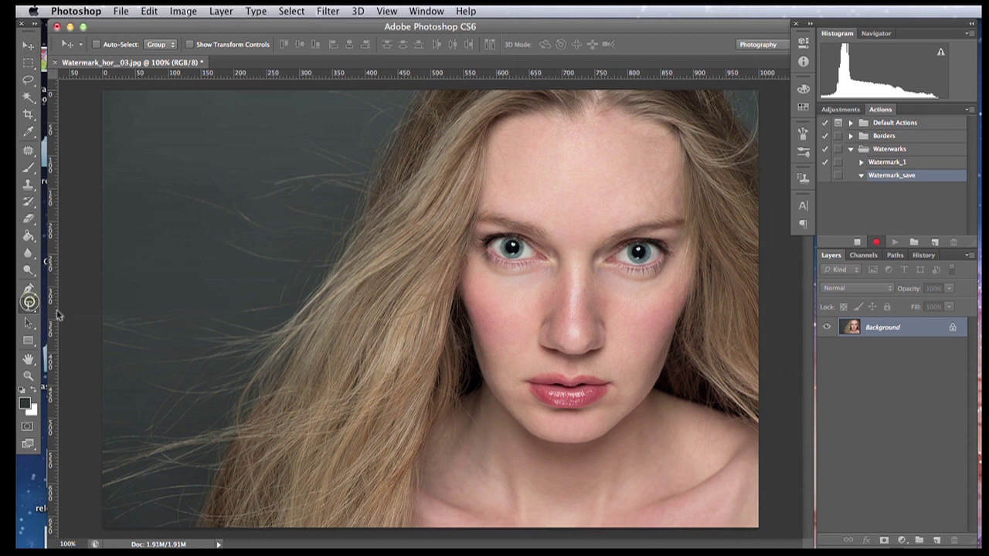
left_click(554, 507)
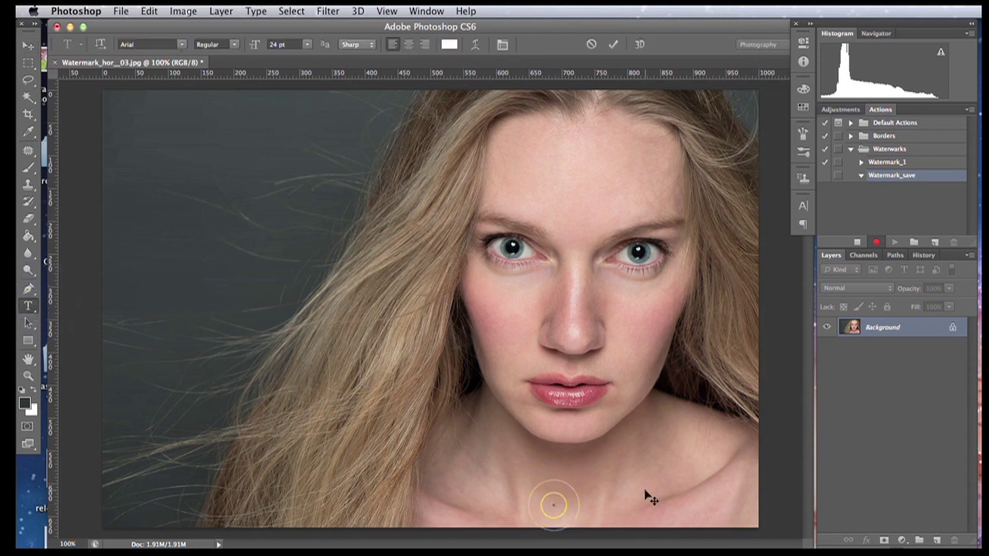
type("©2013")
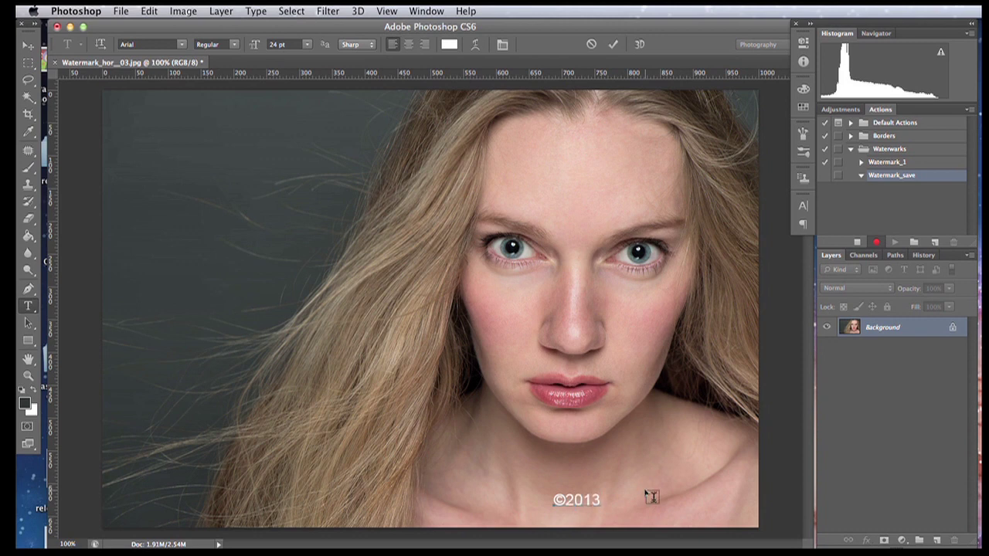
type("EasyExposure")
left_click(677, 516)
left_click_drag(724, 533, 771, 546)
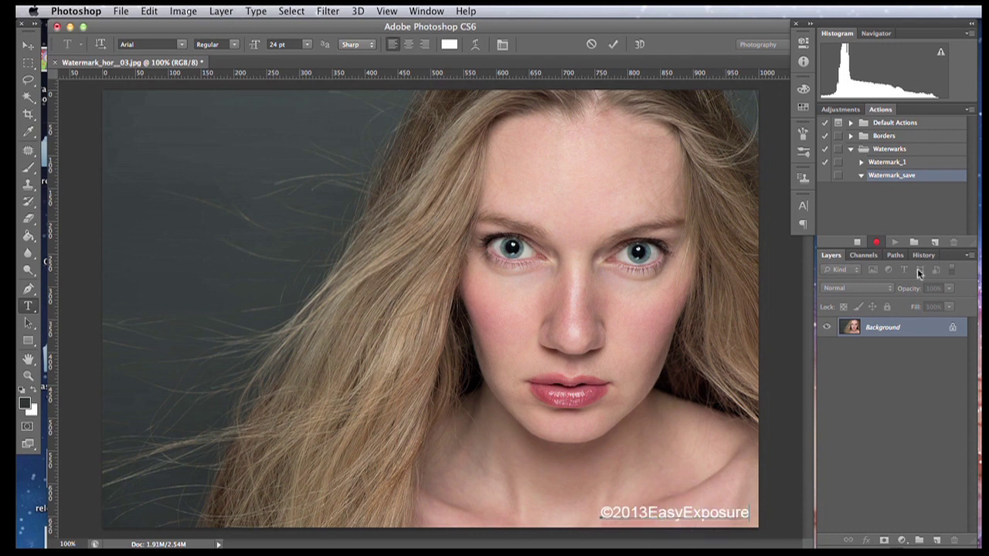
left_click(28, 324)
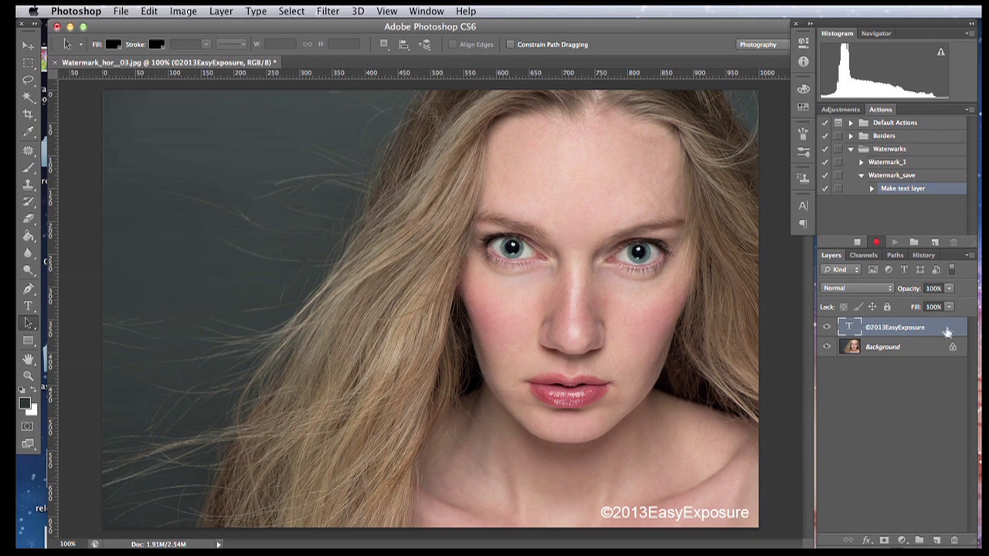
Give the text layer a drop shadow with 1 px distance and 2 px size, and set the layer's opacity to 45%.
double_click(947, 328)
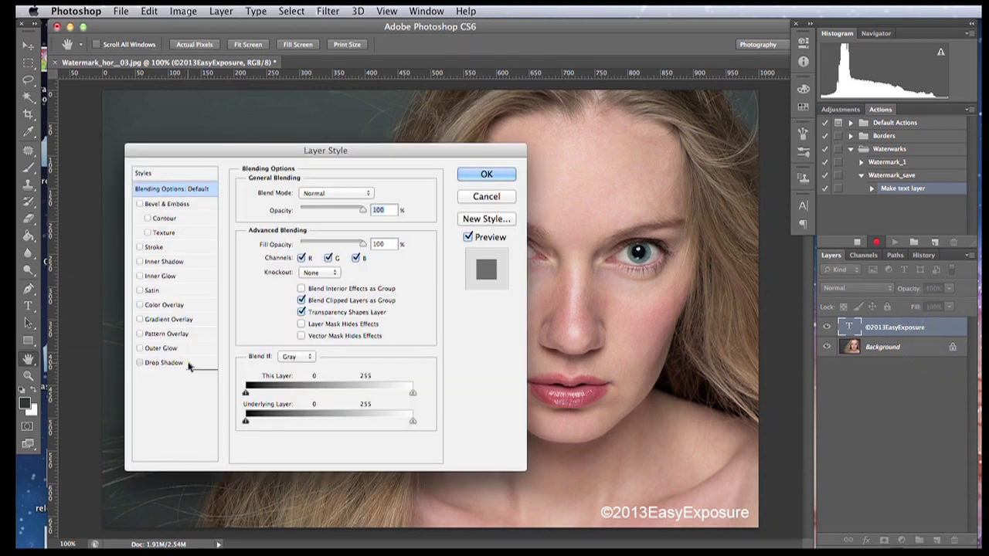
left_click(186, 363)
left_click_drag(290, 255, 282, 284)
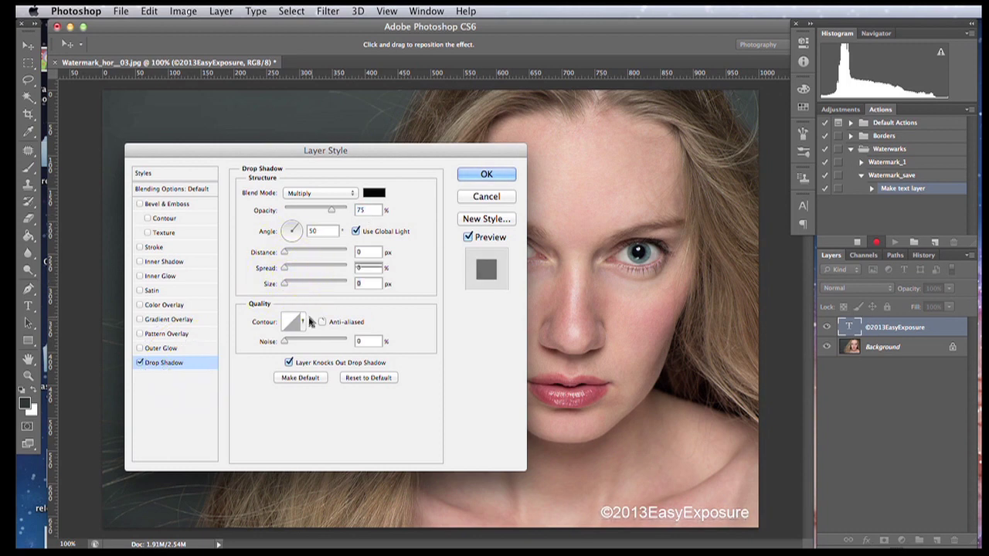
left_click_drag(283, 284, 285, 255)
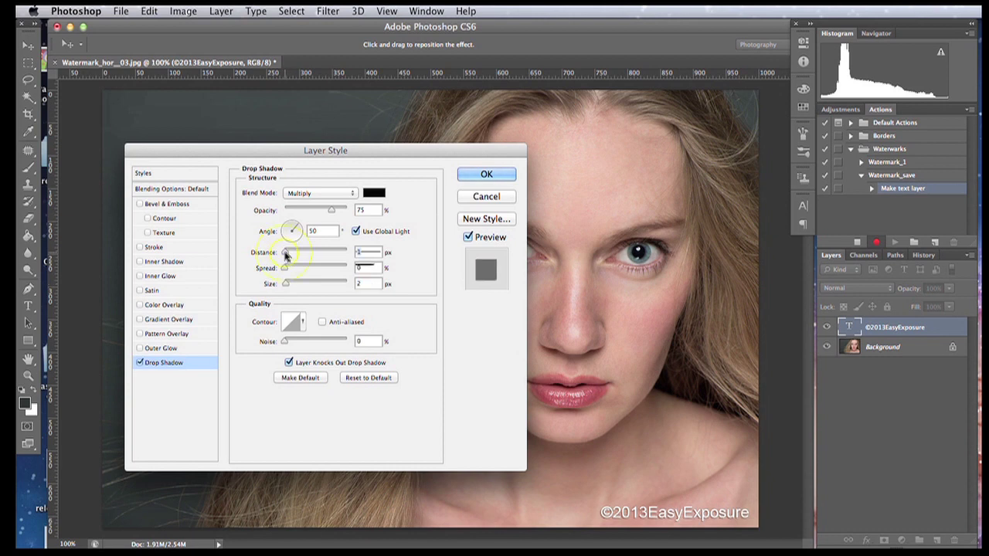
left_click(476, 173)
left_click_drag(949, 288, 914, 303)
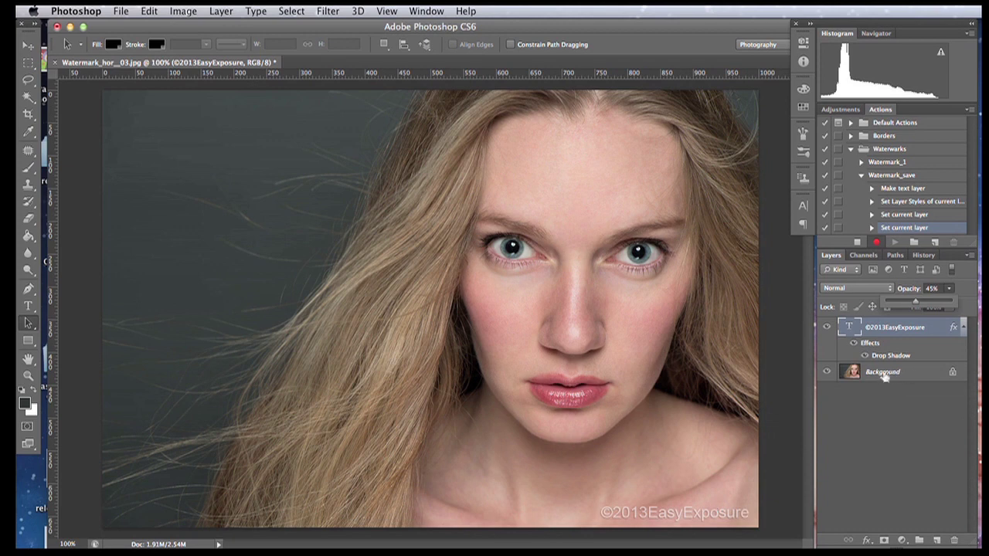
Select the Background layer together with the text layer and flatten the image.
left_click(876, 372)
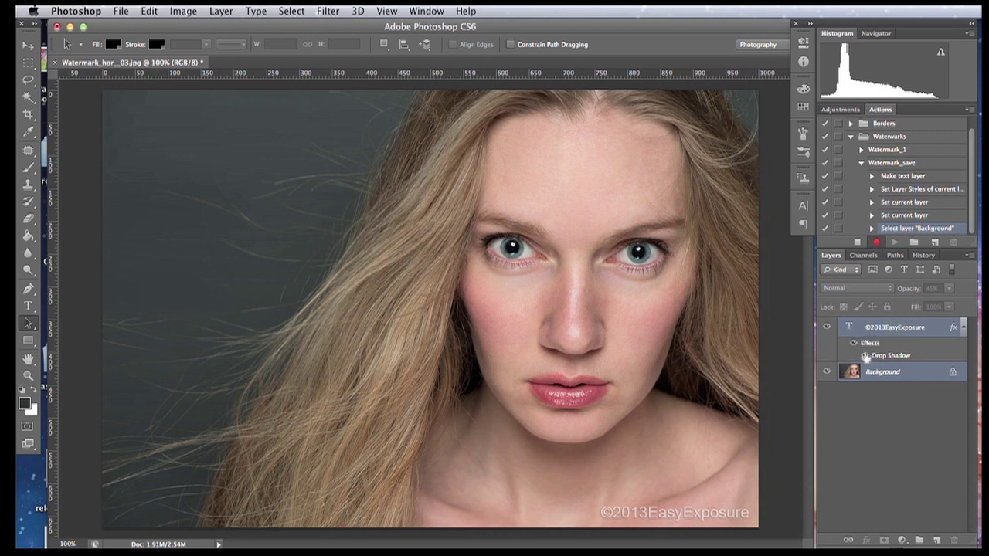
right_click(874, 377)
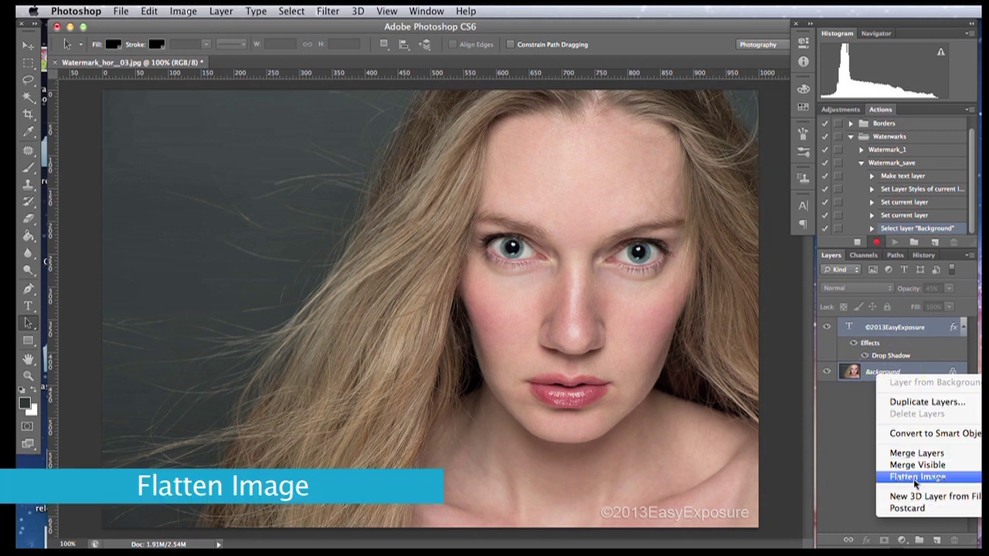
left_click(932, 478)
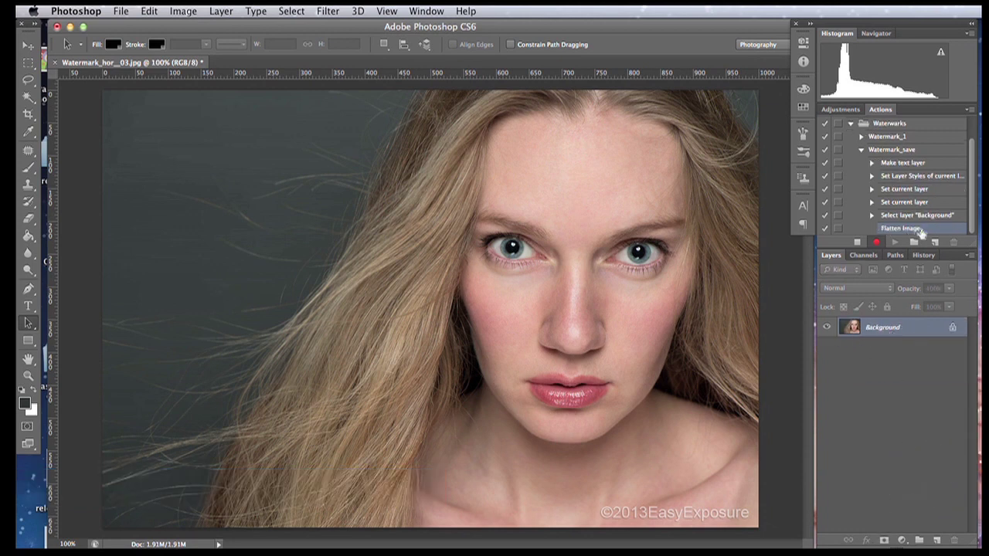
Save Watermark_hor__03.jpg as a quality 11 JPEG in Photoshop_watermark's Marked_horizontal folder, and stop recording the action.
left_click(121, 10)
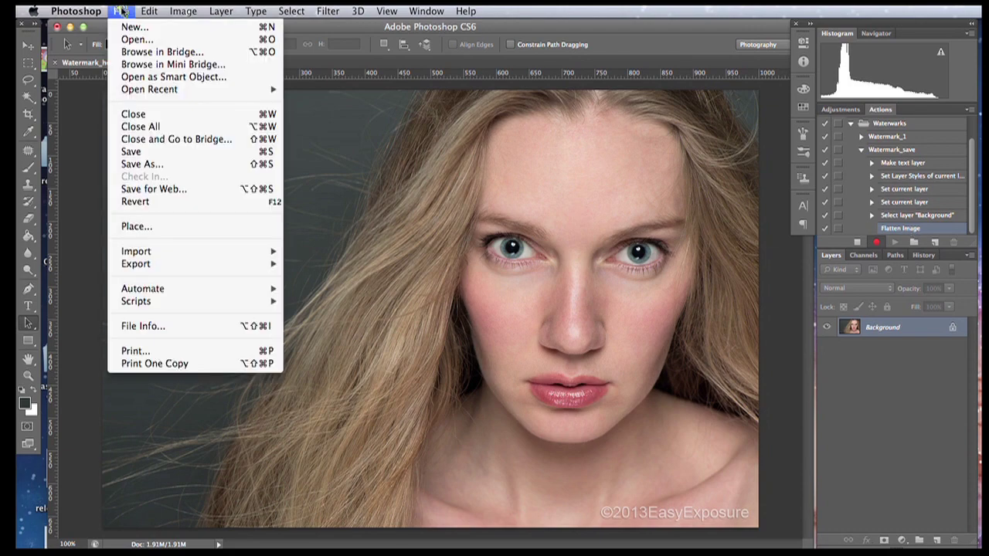
left_click(131, 163)
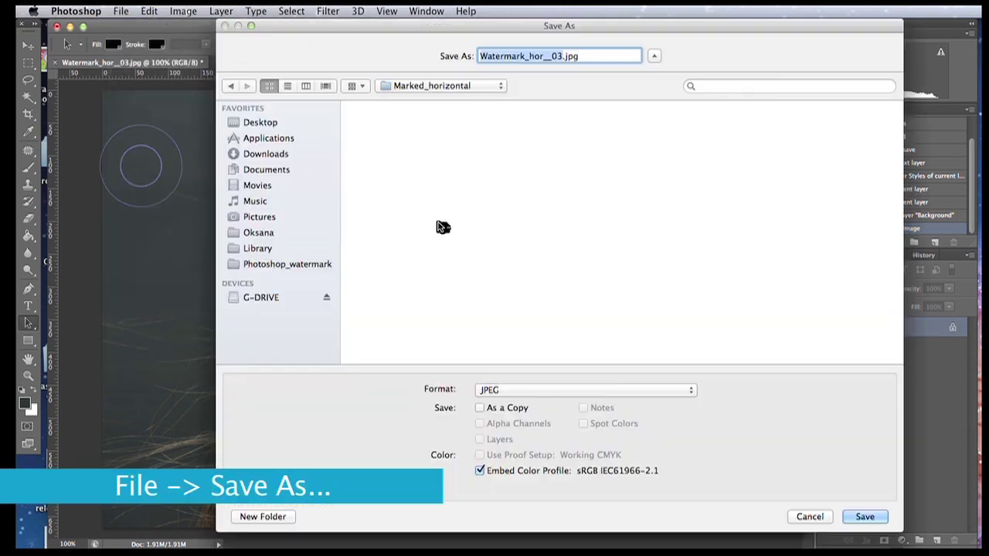
left_click(309, 264)
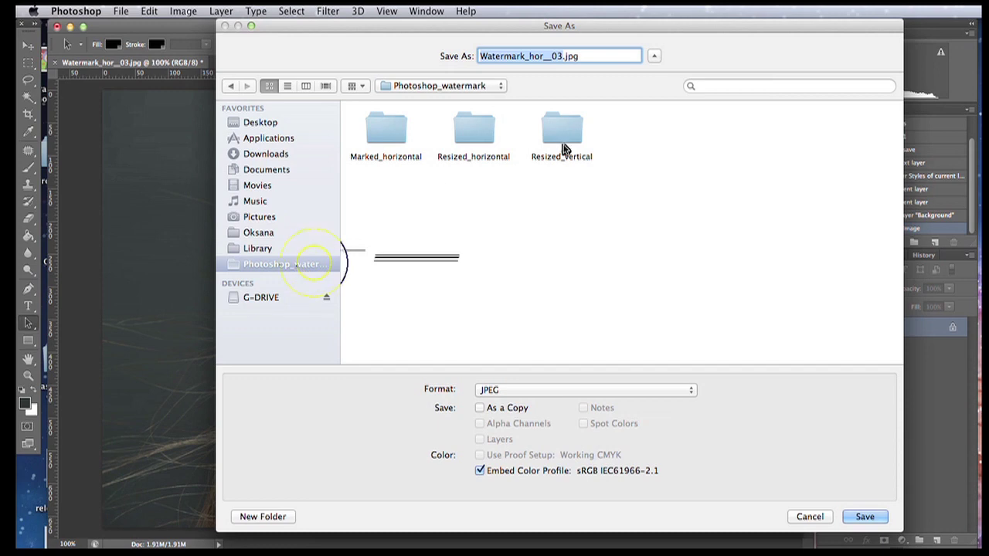
double_click(392, 132)
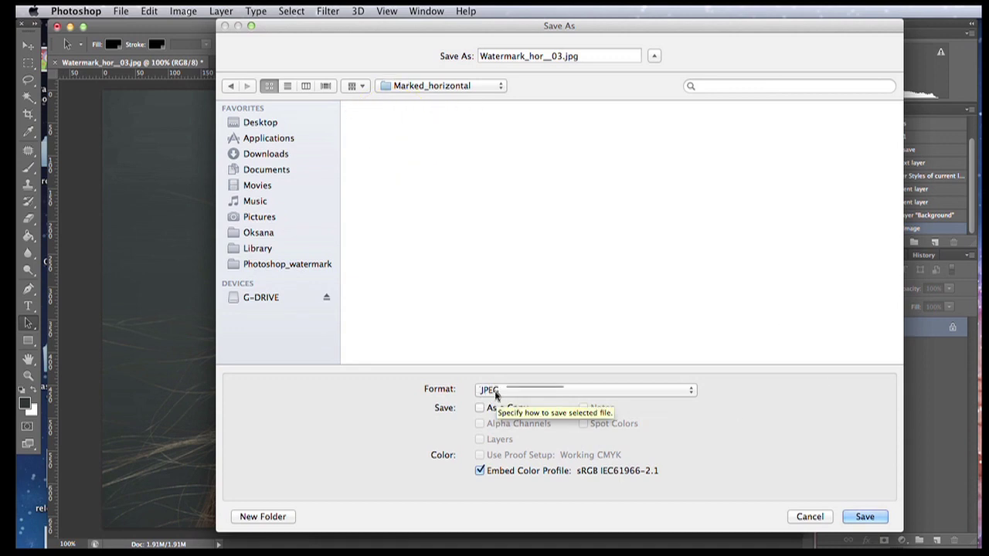
left_click(864, 517)
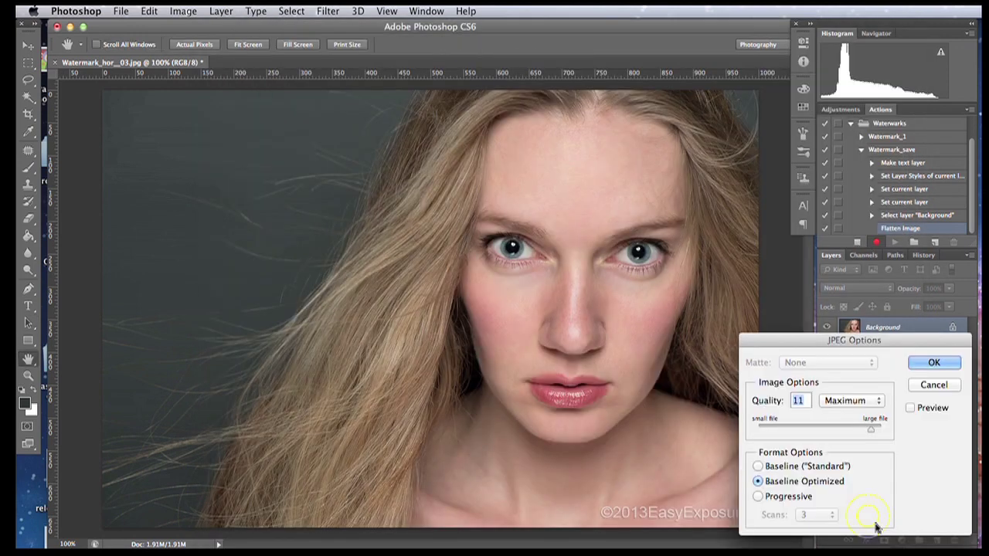
left_click(935, 363)
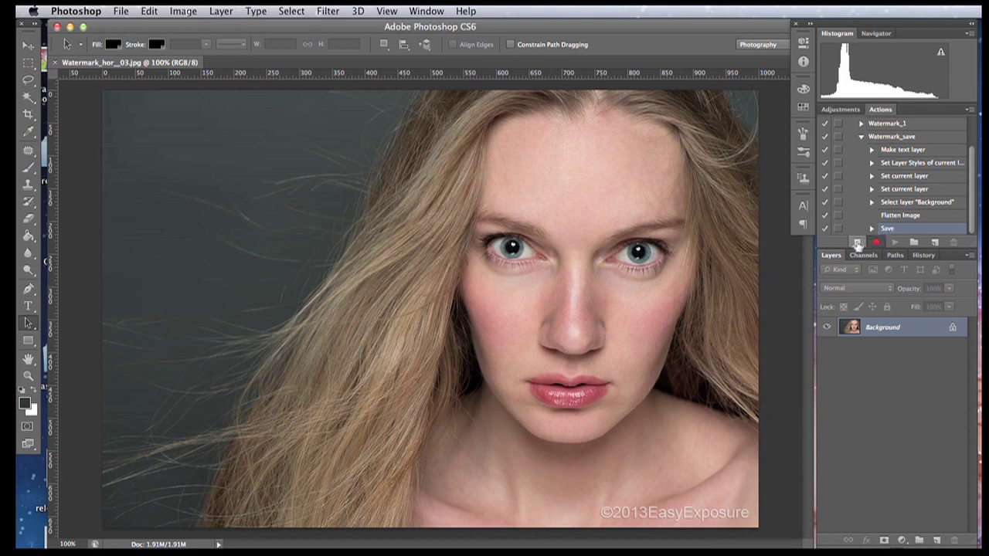
left_click(858, 244)
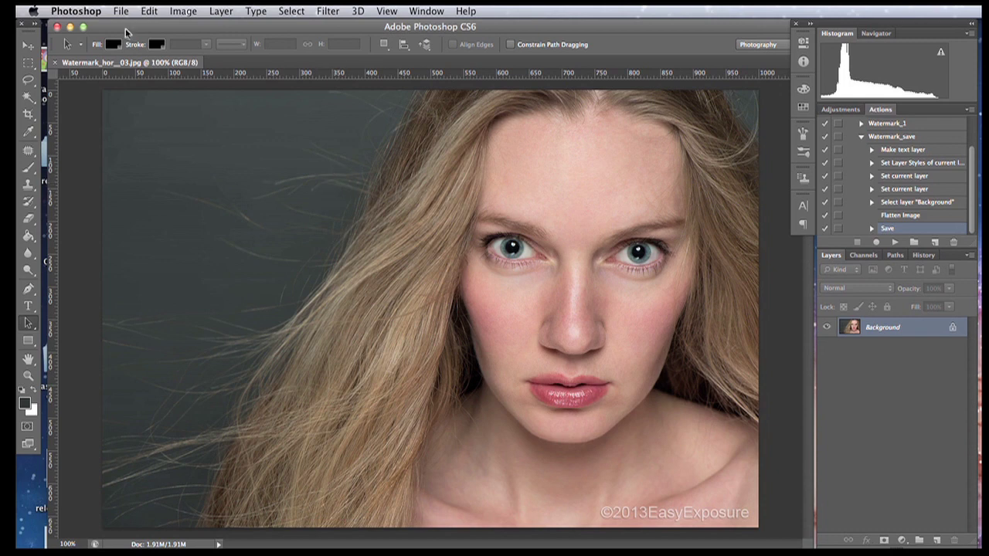
Open the Batch automation and keep Watermark_save from the Waterwarks set as the action to play.
left_click(121, 11)
left_click(121, 11)
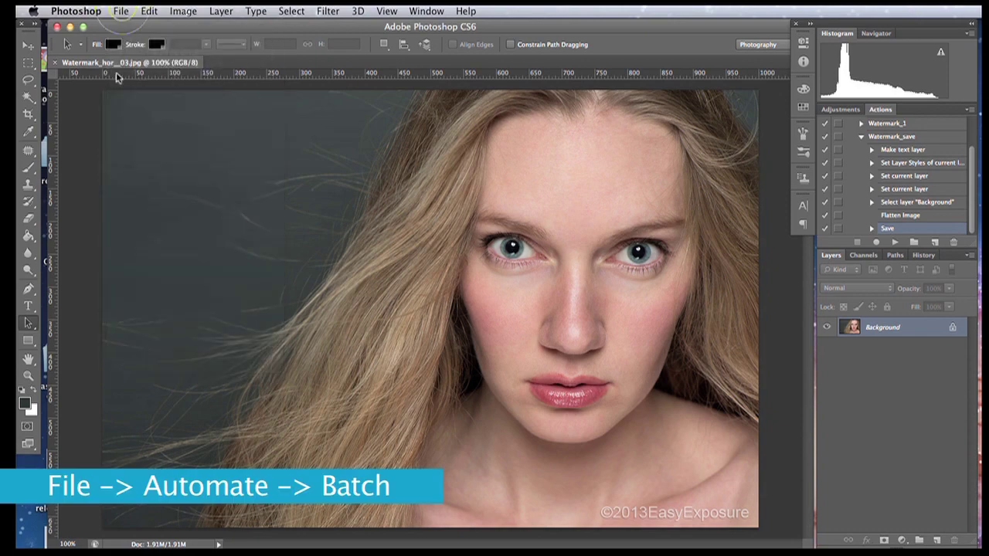
left_click(121, 11)
mouse_move(183, 288)
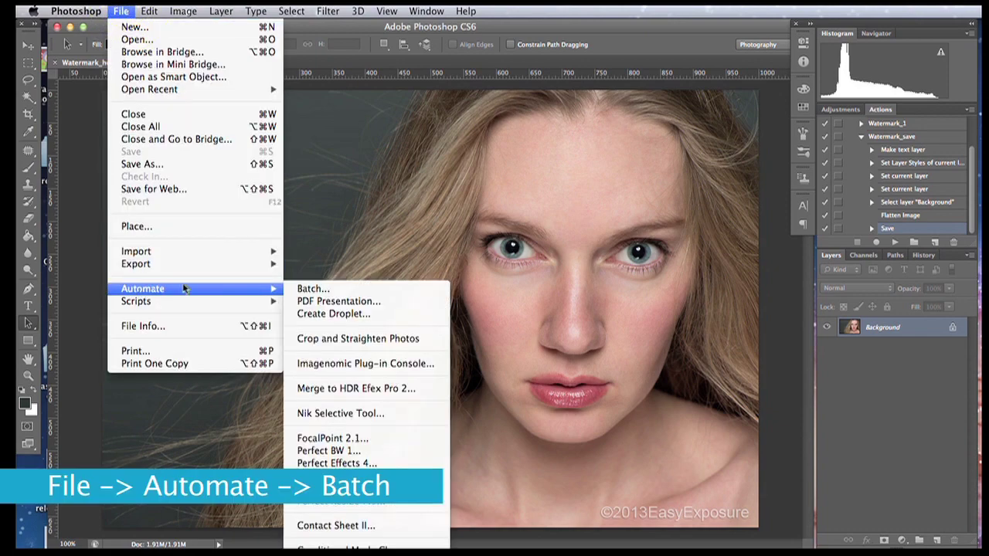
left_click(325, 289)
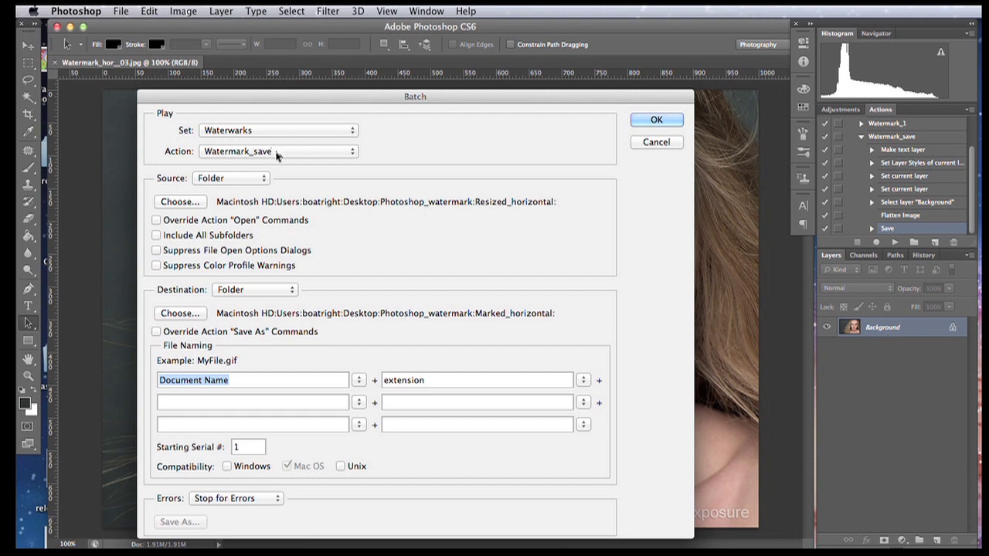
left_click(354, 152)
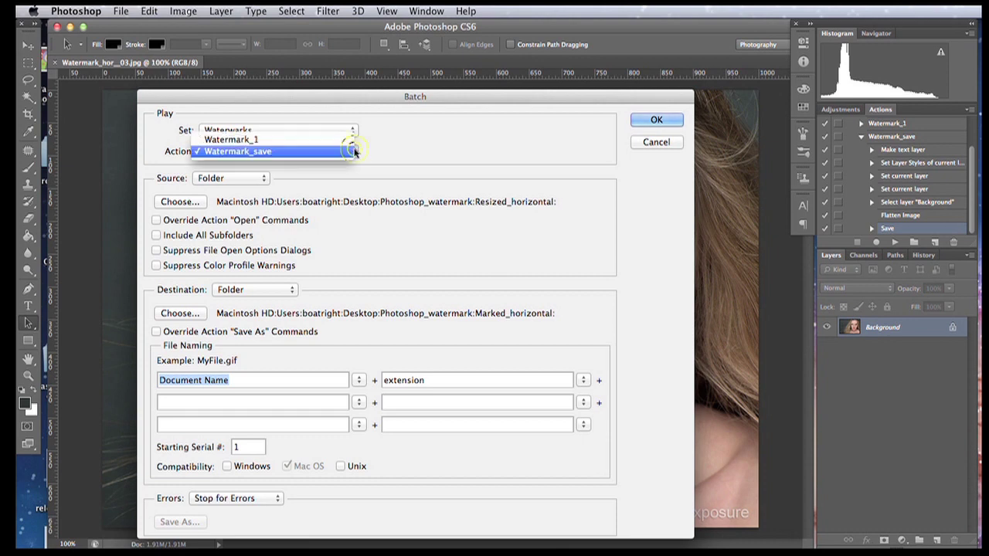
left_click(355, 152)
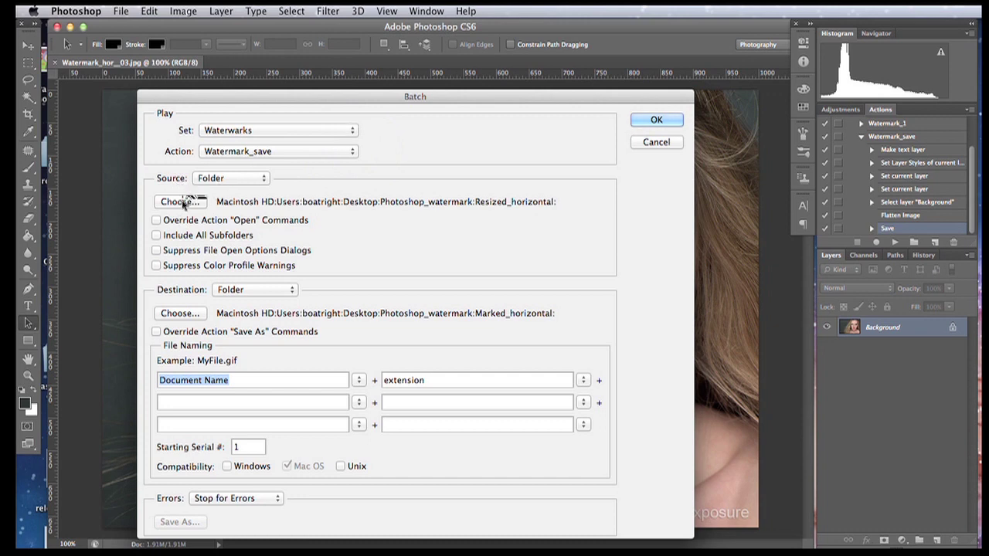
Choose the Resized_horizontal folder inside Photoshop_watermark as the batch source.
left_click(182, 202)
left_click(266, 260)
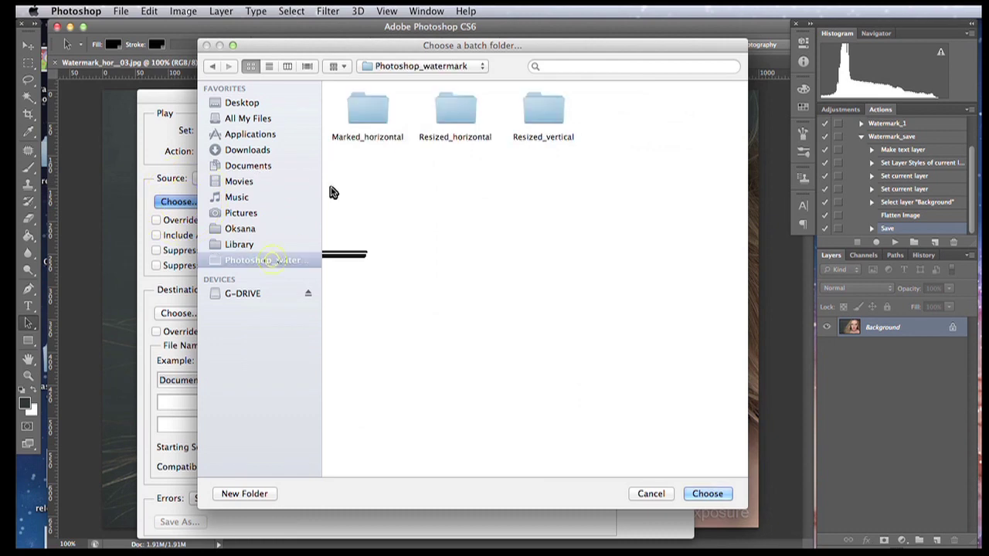
left_click(459, 111)
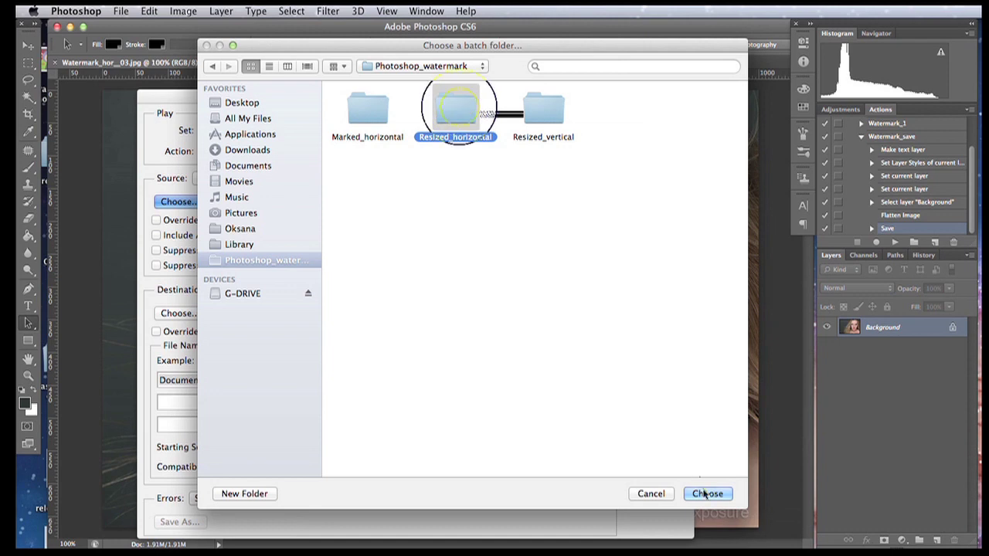
left_click(707, 493)
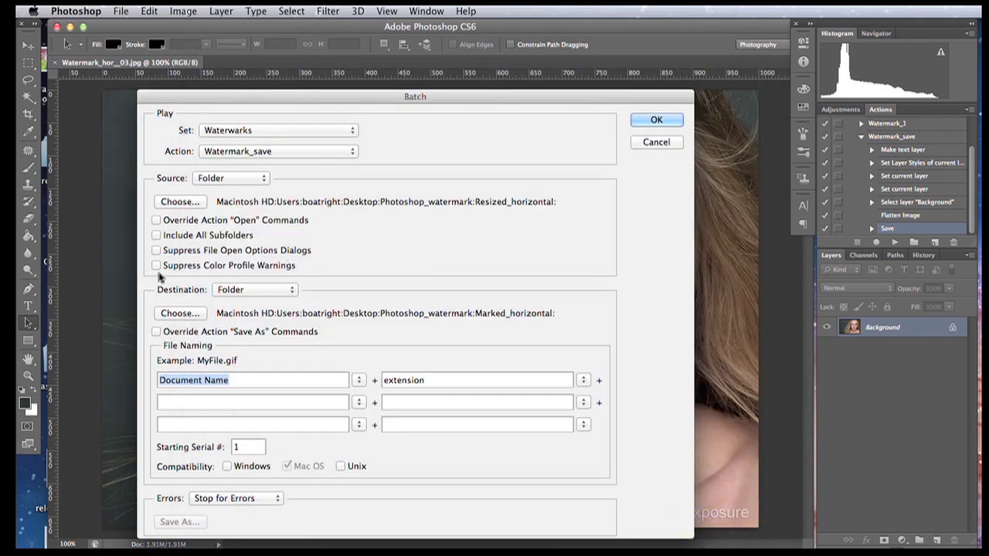
Choose the Marked_horizontal folder inside Photoshop_watermark as the batch destination and run the batch.
left_click(185, 315)
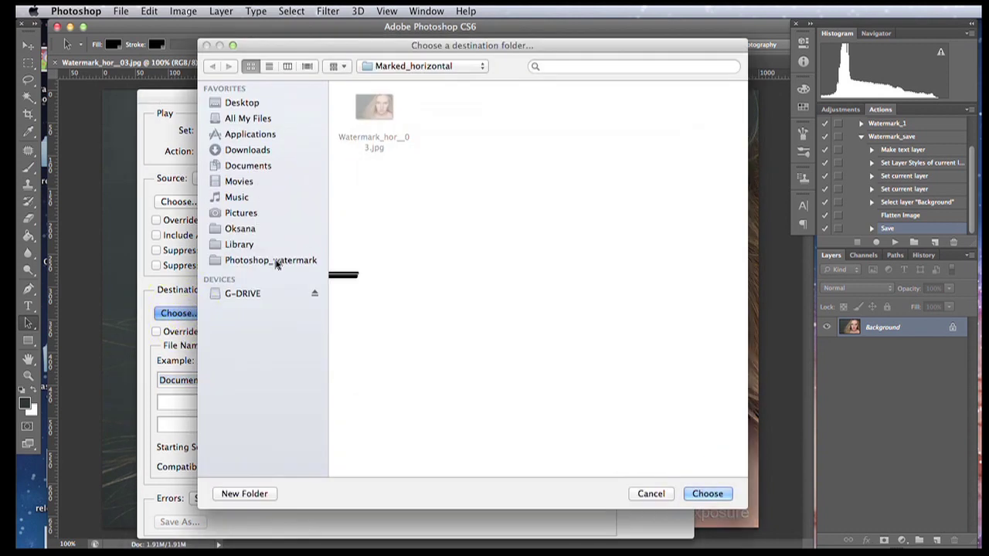
left_click(282, 262)
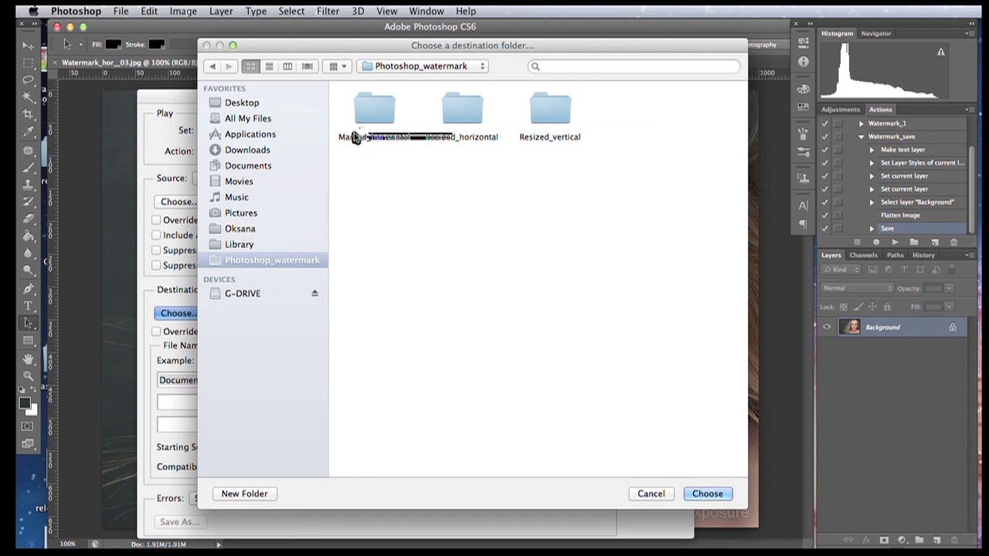
left_click(377, 116)
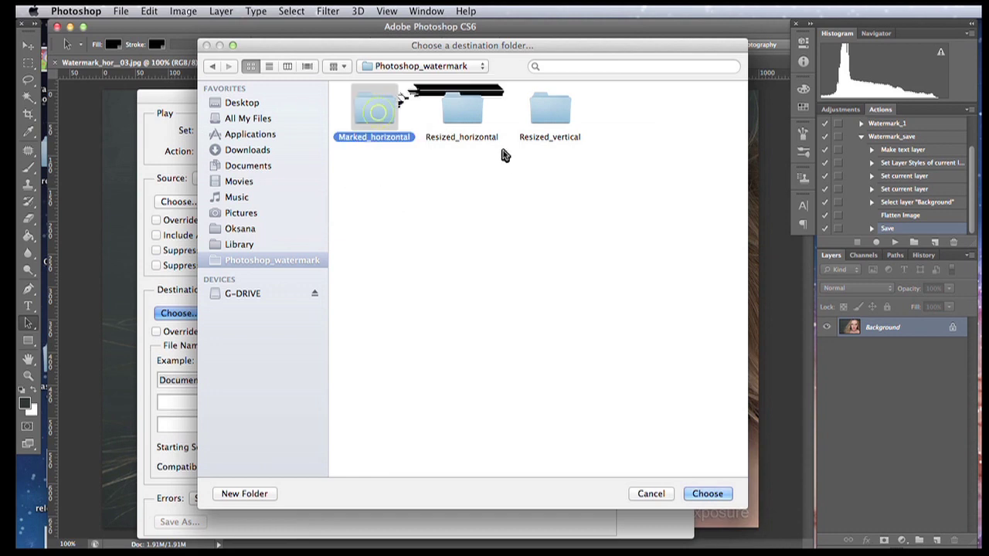
left_click(708, 493)
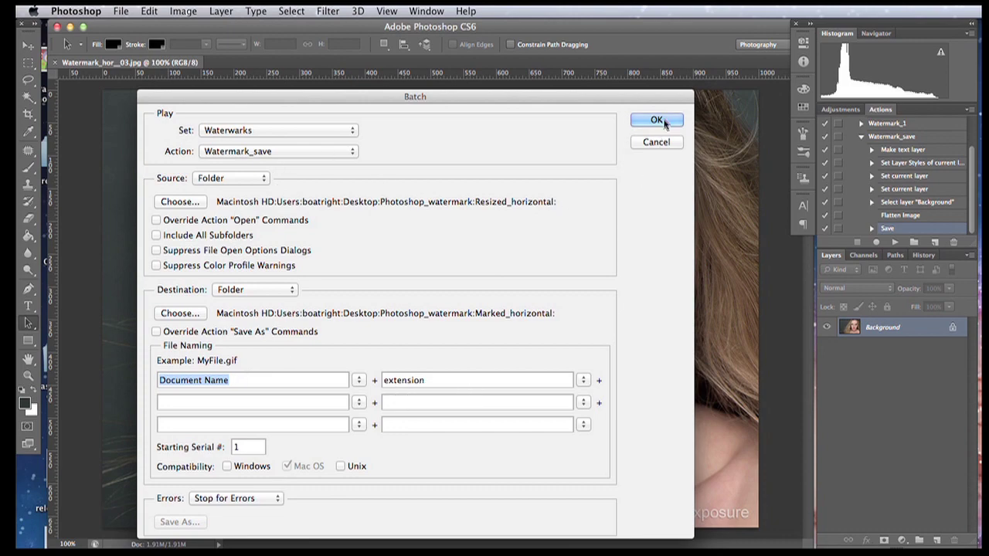
left_click(656, 120)
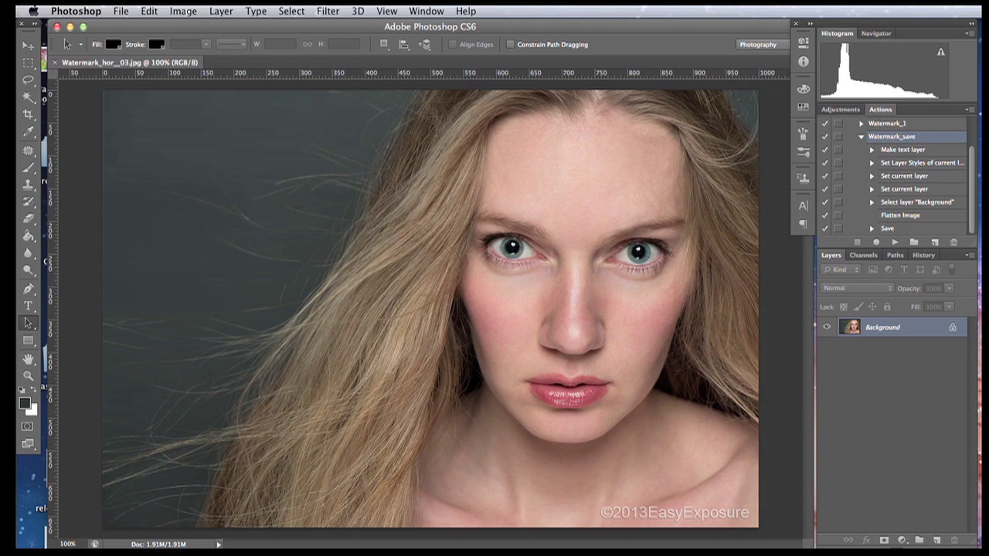
Switch to Finder, open the Marked_horizontal folder and inspect the watermark on Watermark_hor__02.jpg, closing the image and folder when done.
key("super+Tab")
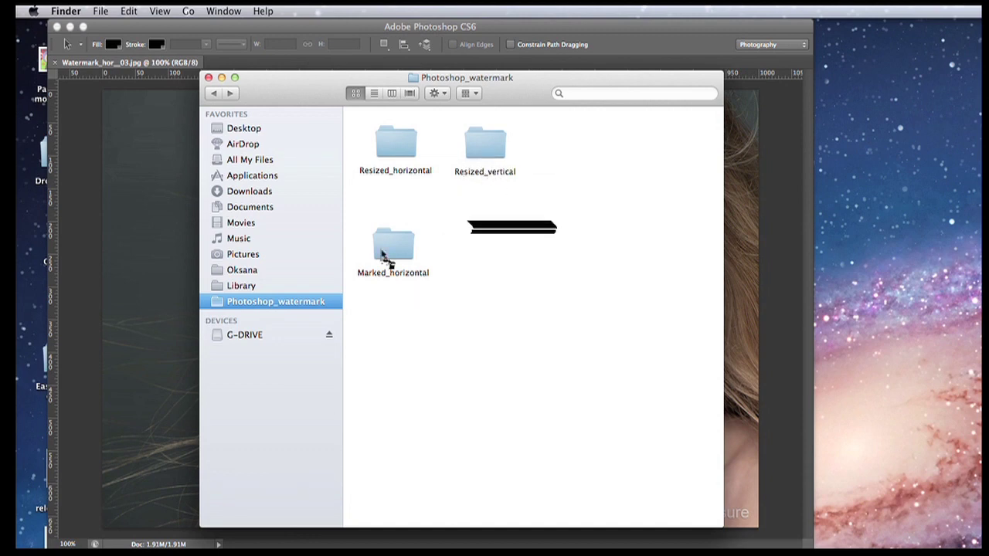
double_click(401, 252)
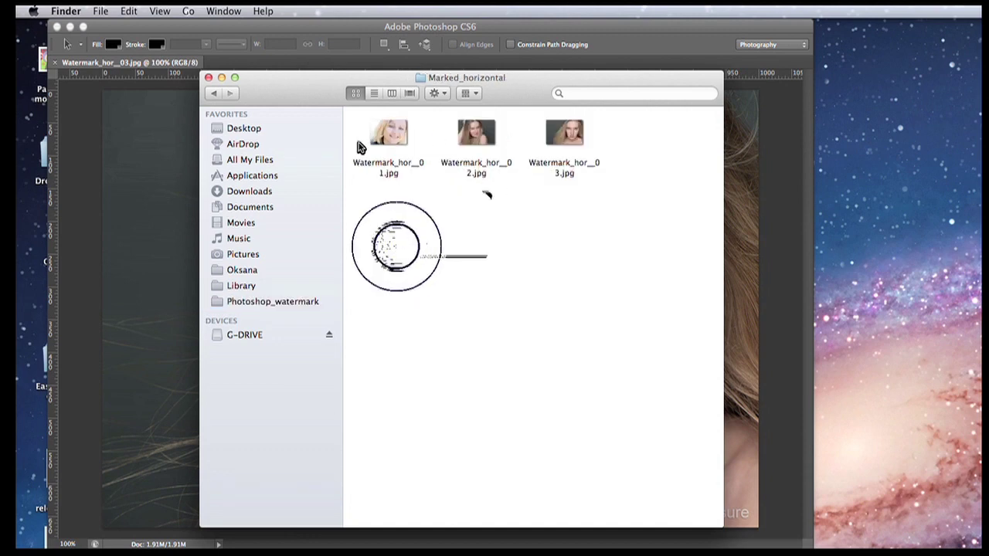
double_click(471, 139)
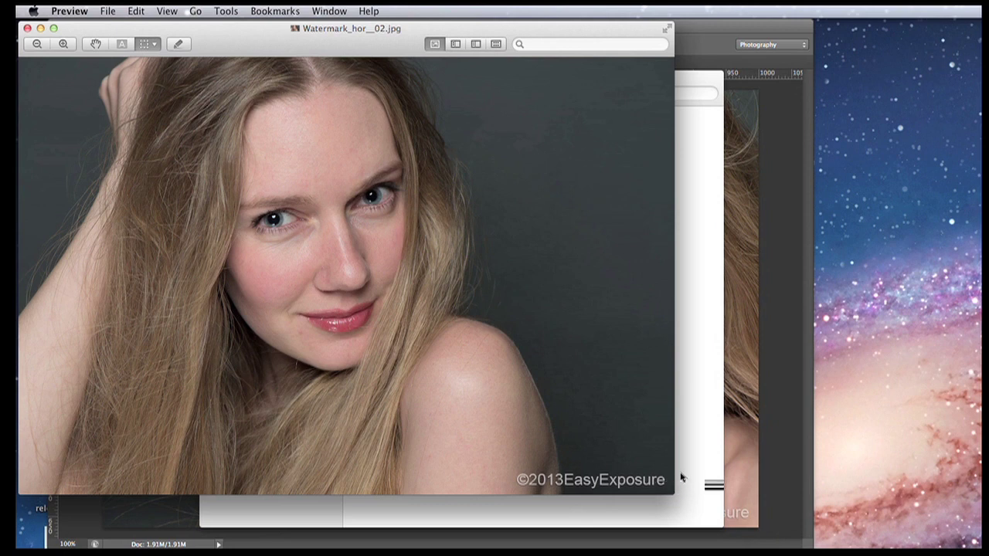
left_click(27, 28)
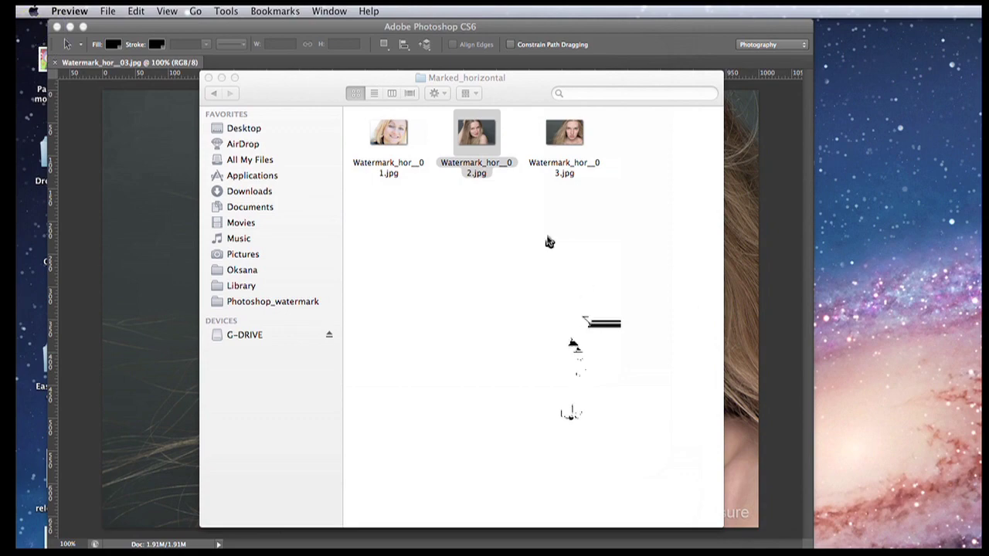
left_click(208, 78)
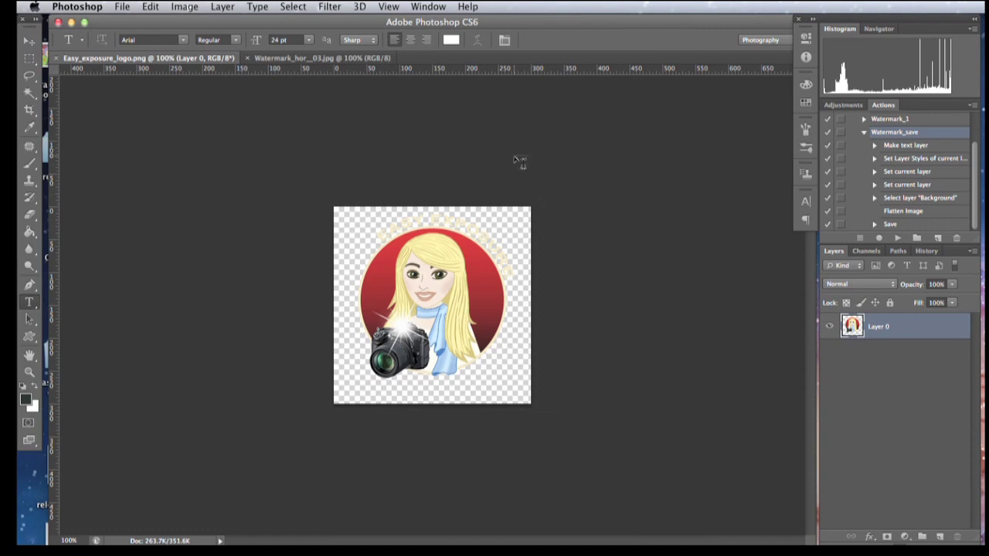
Place Easy_exposure_logo.png from the Photoshop_watermark folder into the Watermark_hor__03.jpg document.
left_click(309, 60)
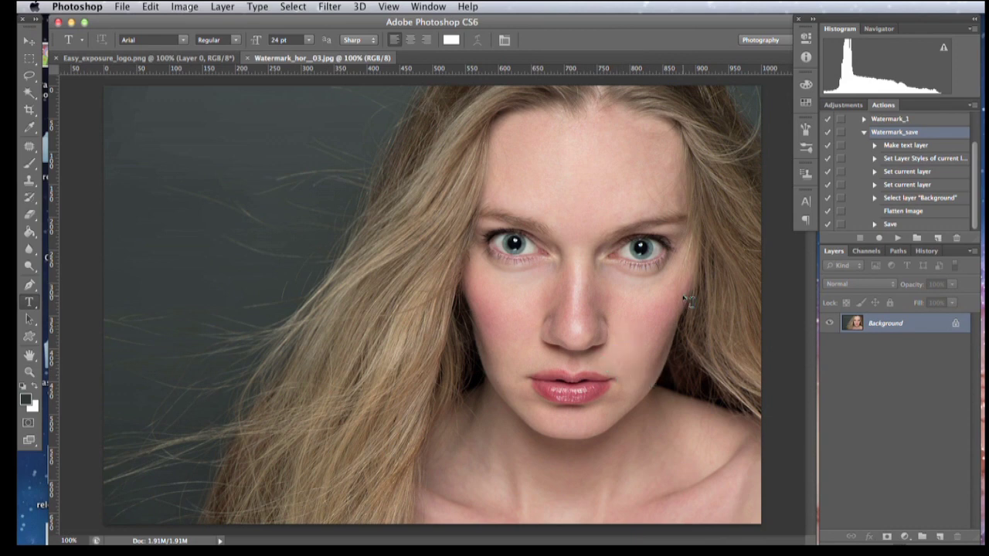
left_click(124, 7)
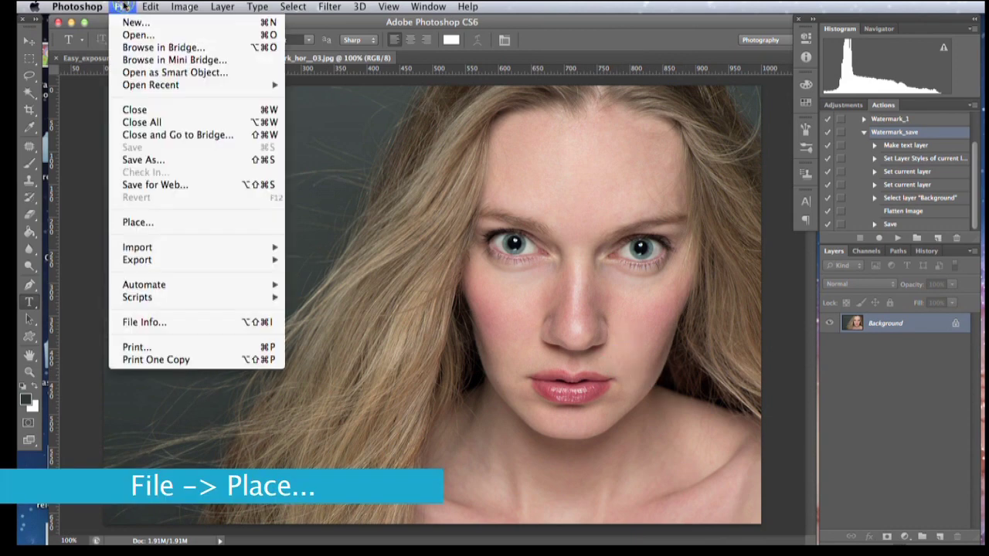
left_click(136, 222)
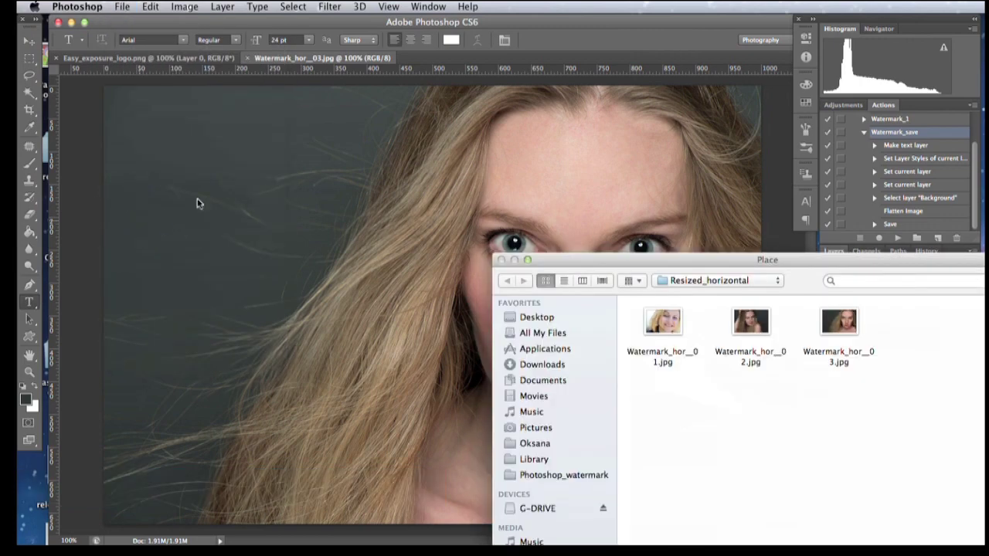
left_click(580, 474)
left_click_drag(701, 270, 391, 114)
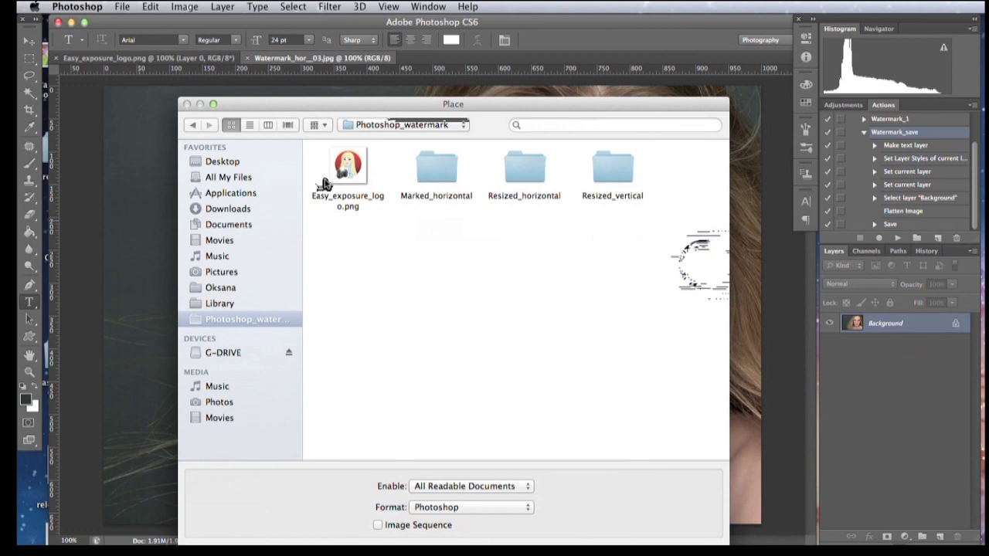
left_click(348, 167)
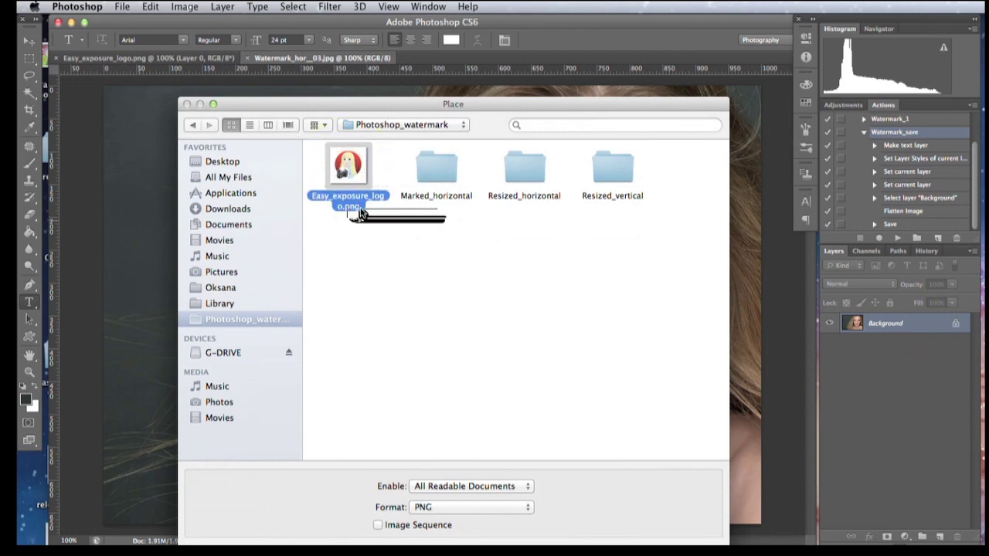
left_click_drag(479, 109, 479, 99)
left_click(693, 541)
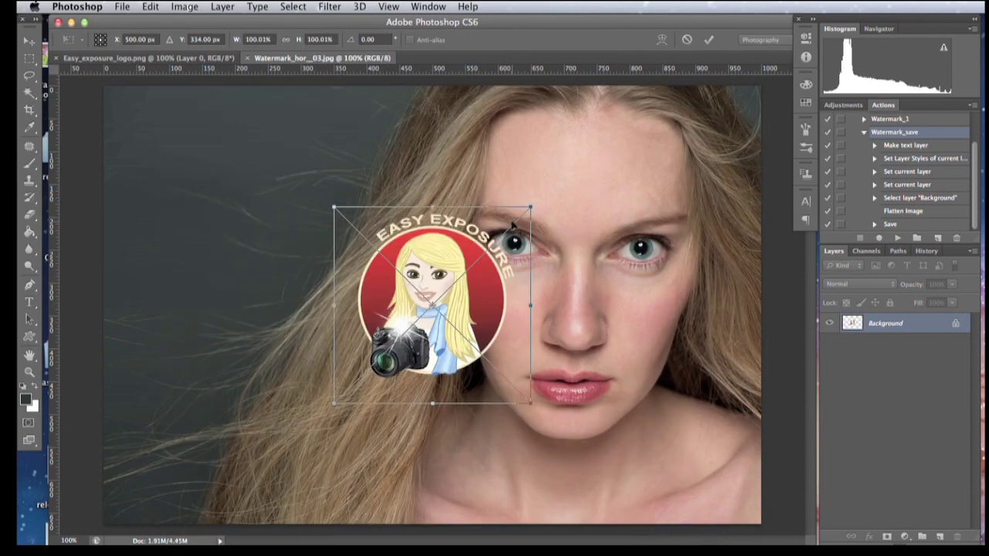
Scale the placed logo down to less than half its size, fit it into the photo's bottom-right corner and commit the placement.
left_click_drag(532, 207, 462, 275)
left_click_drag(431, 345, 701, 448)
left_click_drag(730, 383, 678, 437)
left_click_drag(638, 461, 719, 467)
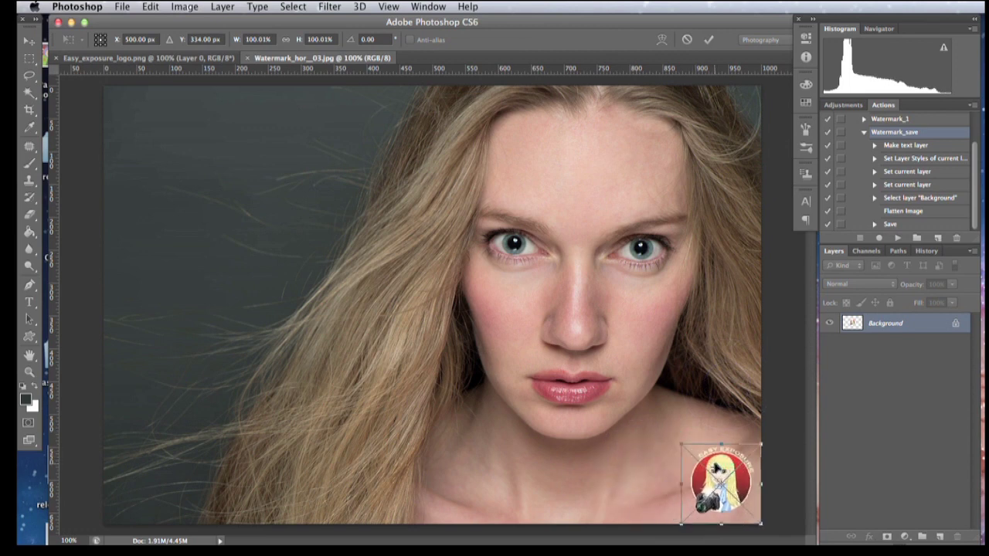
key("Return")
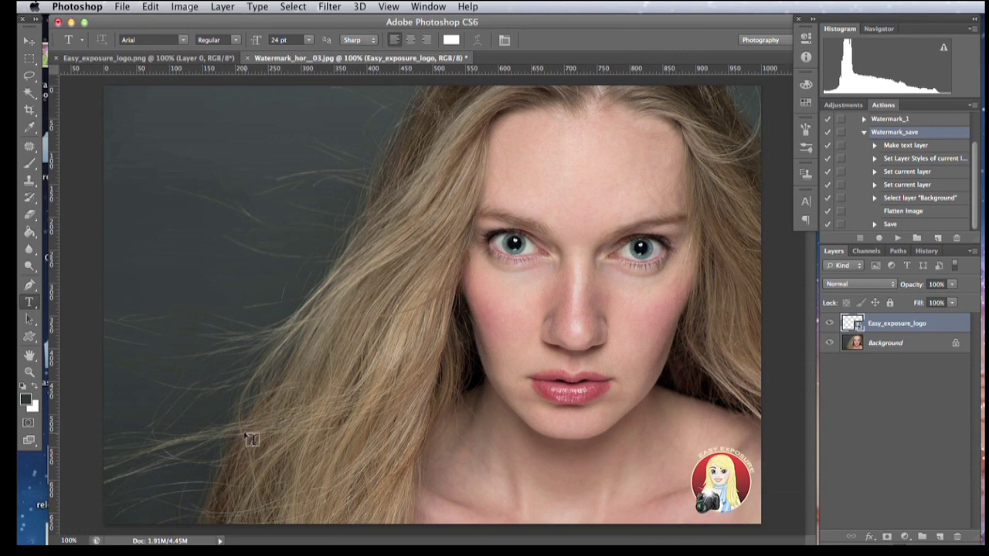
left_click(29, 302)
left_click(121, 8)
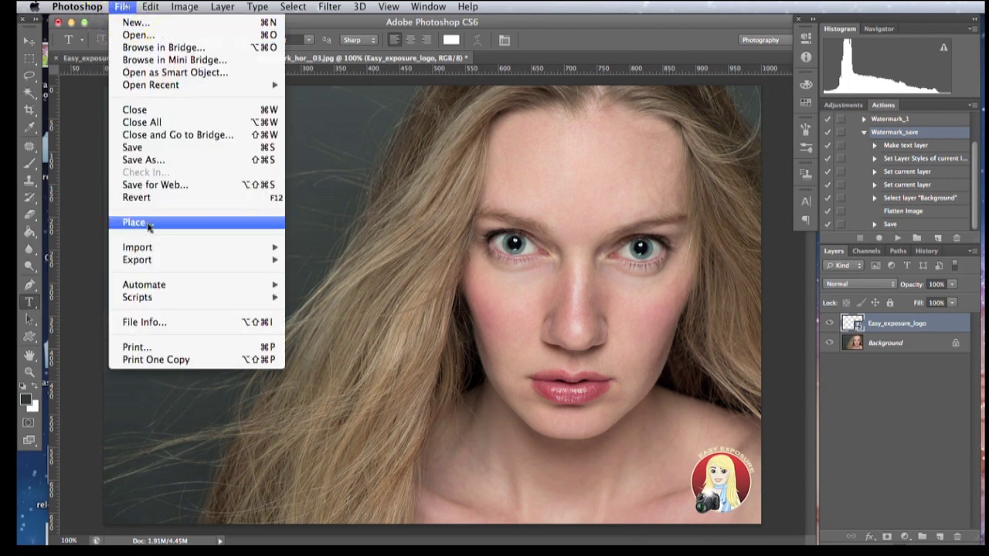
left_click(653, 408)
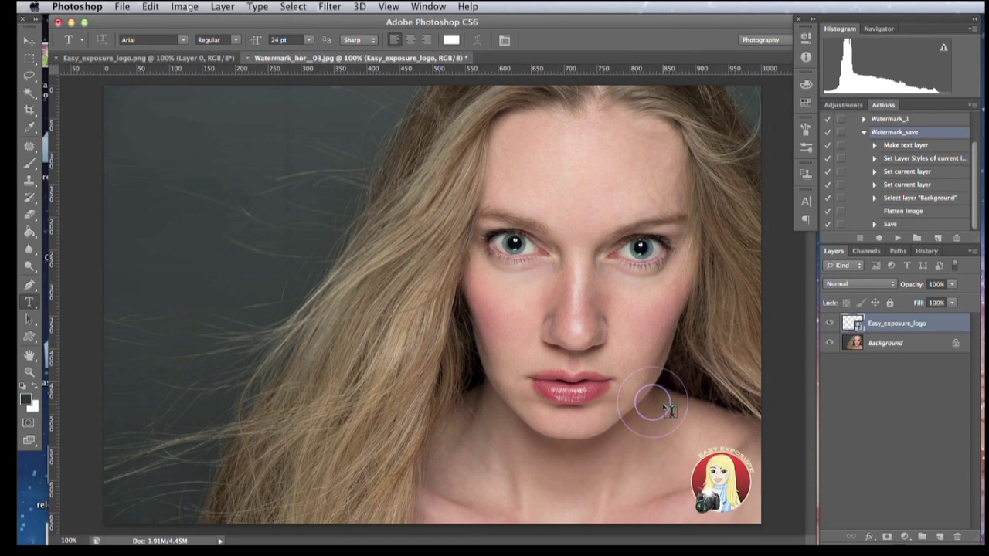